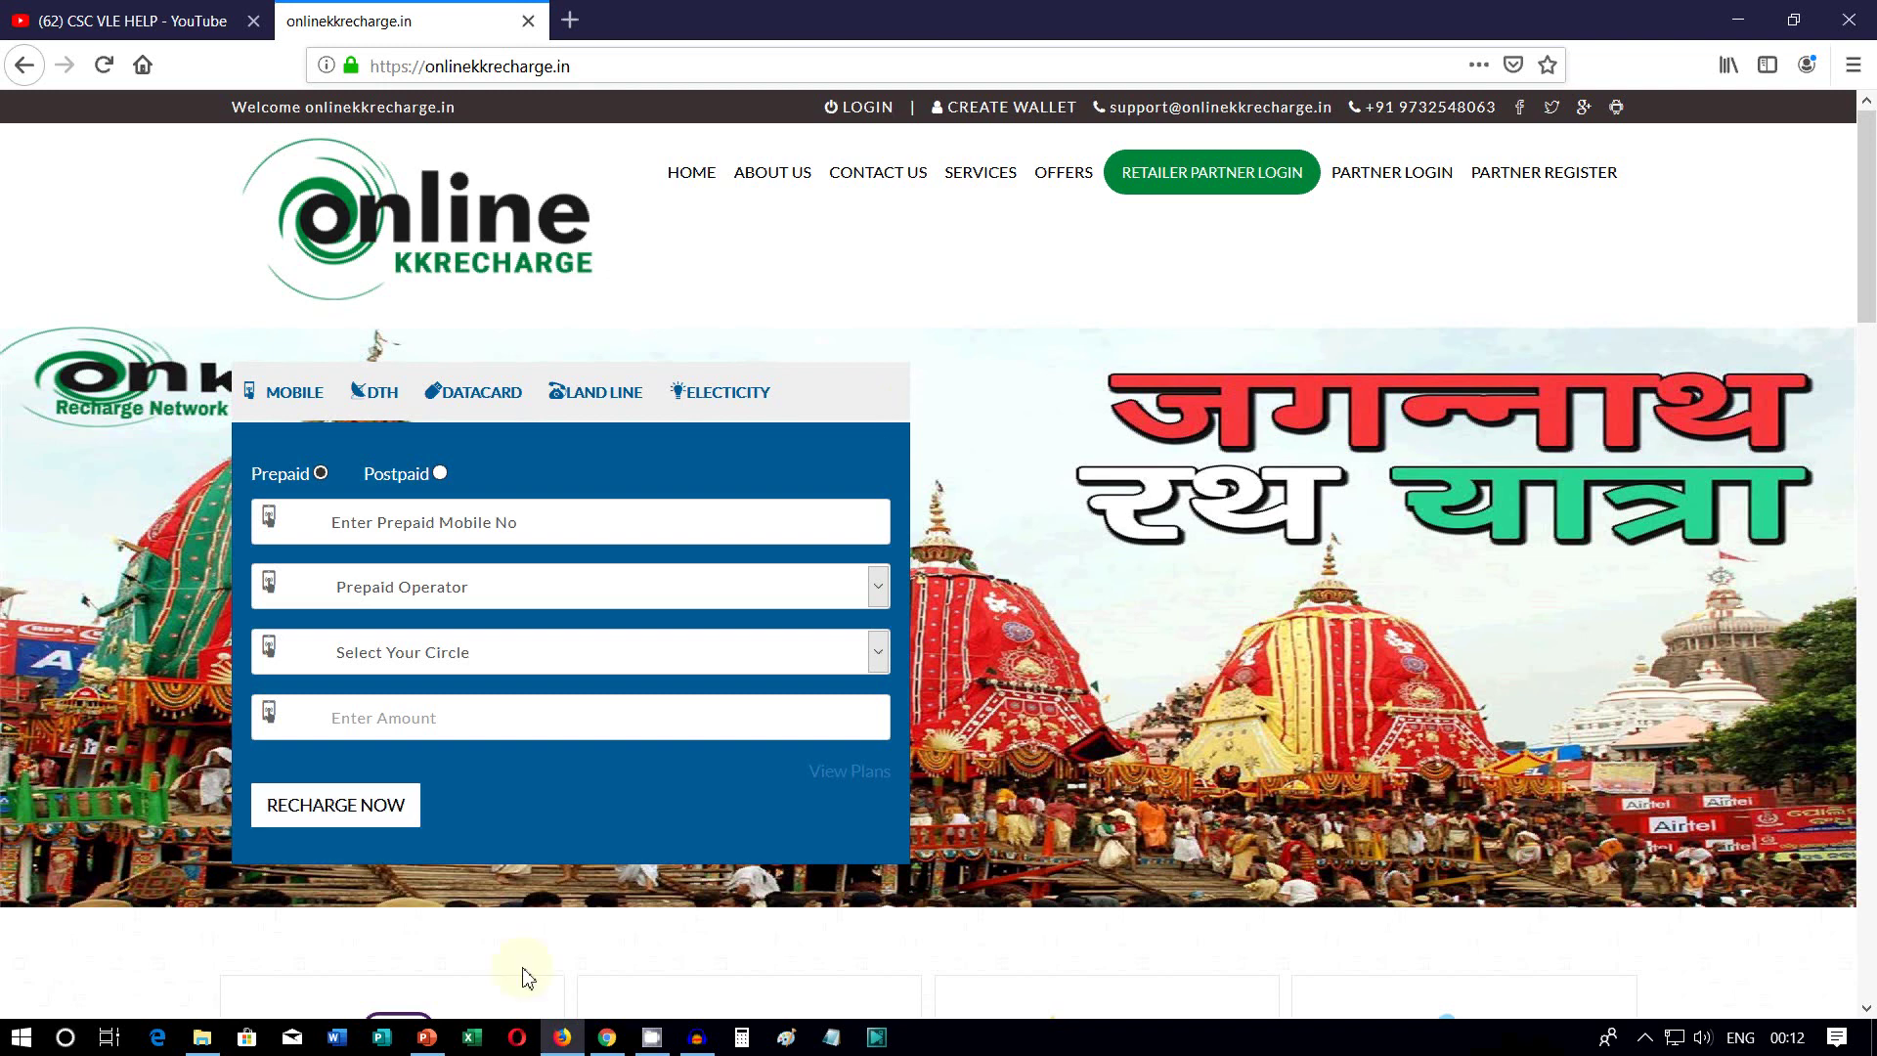
Switch to Chrome, where the onlinekkrecharge.in home page with the mobile recharge form is shown
left_click(608, 1034)
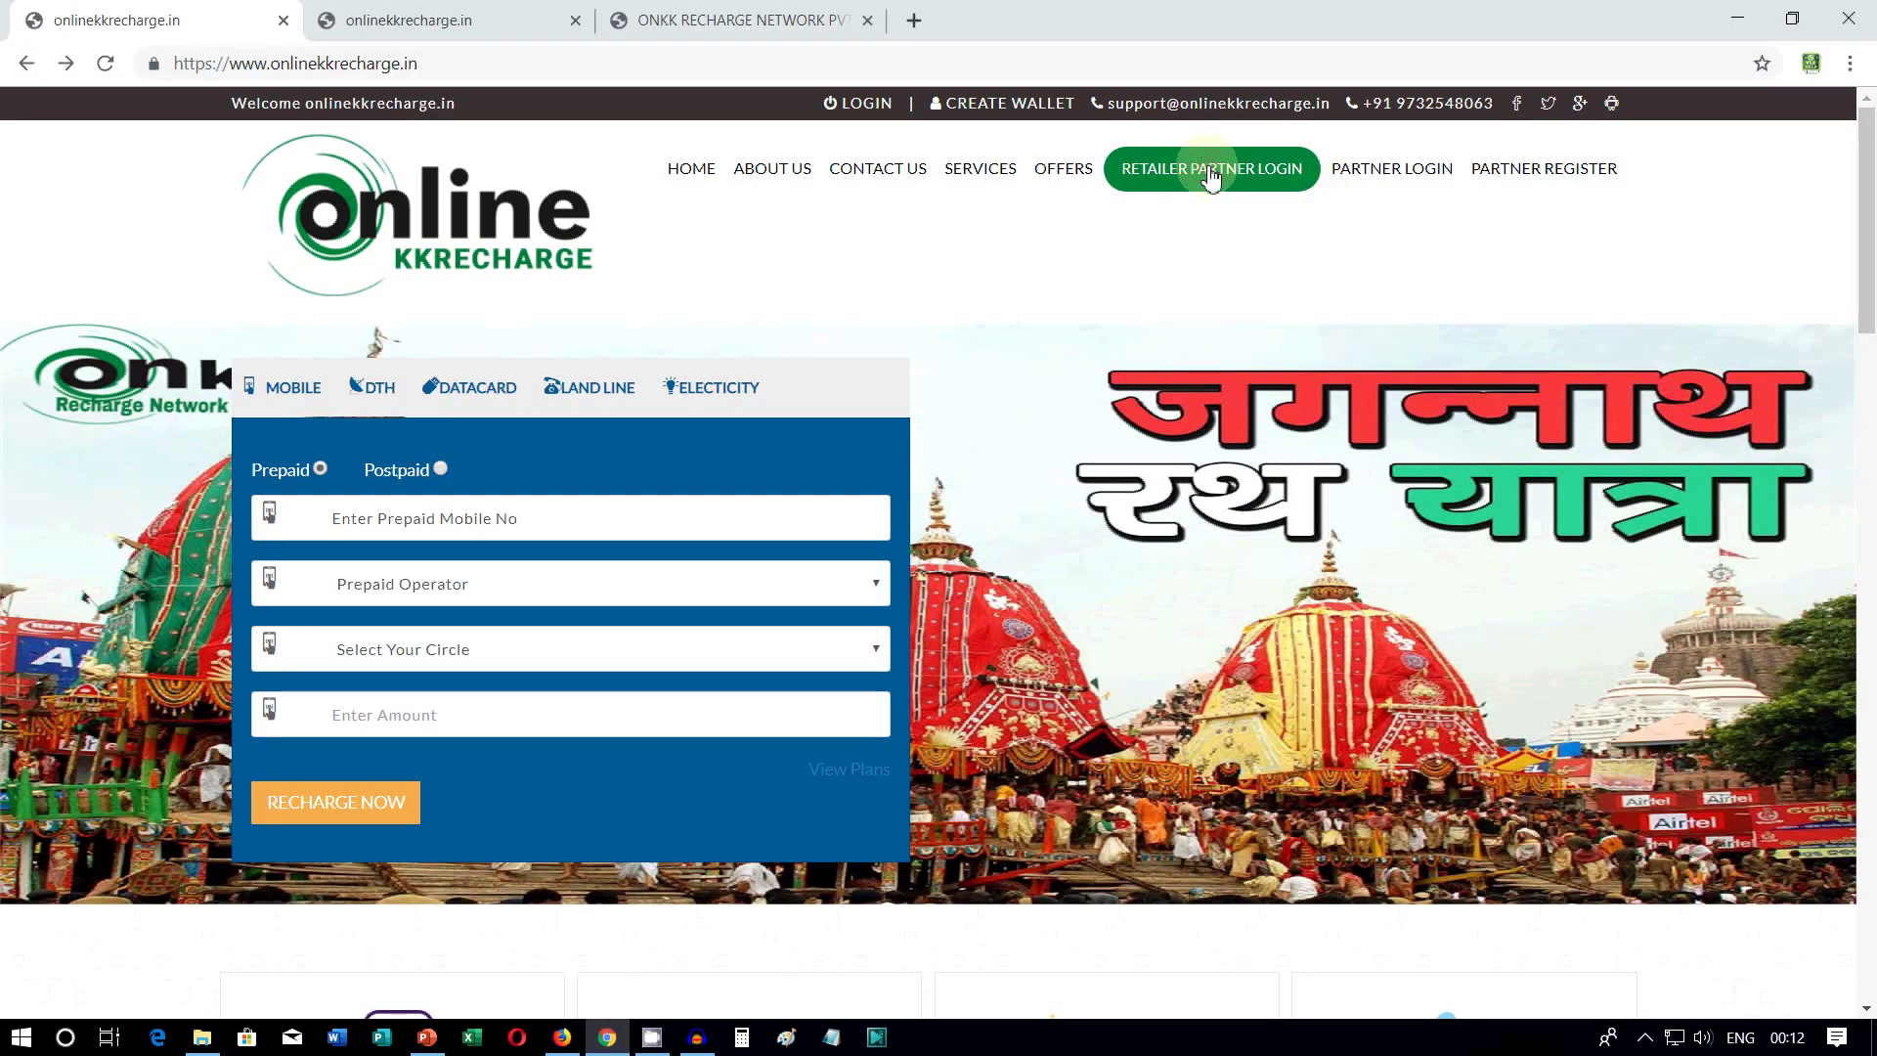
Open RETAILER PARTNER LOGIN to bring up the retailer dashboard in a new tab
left_click(1210, 174)
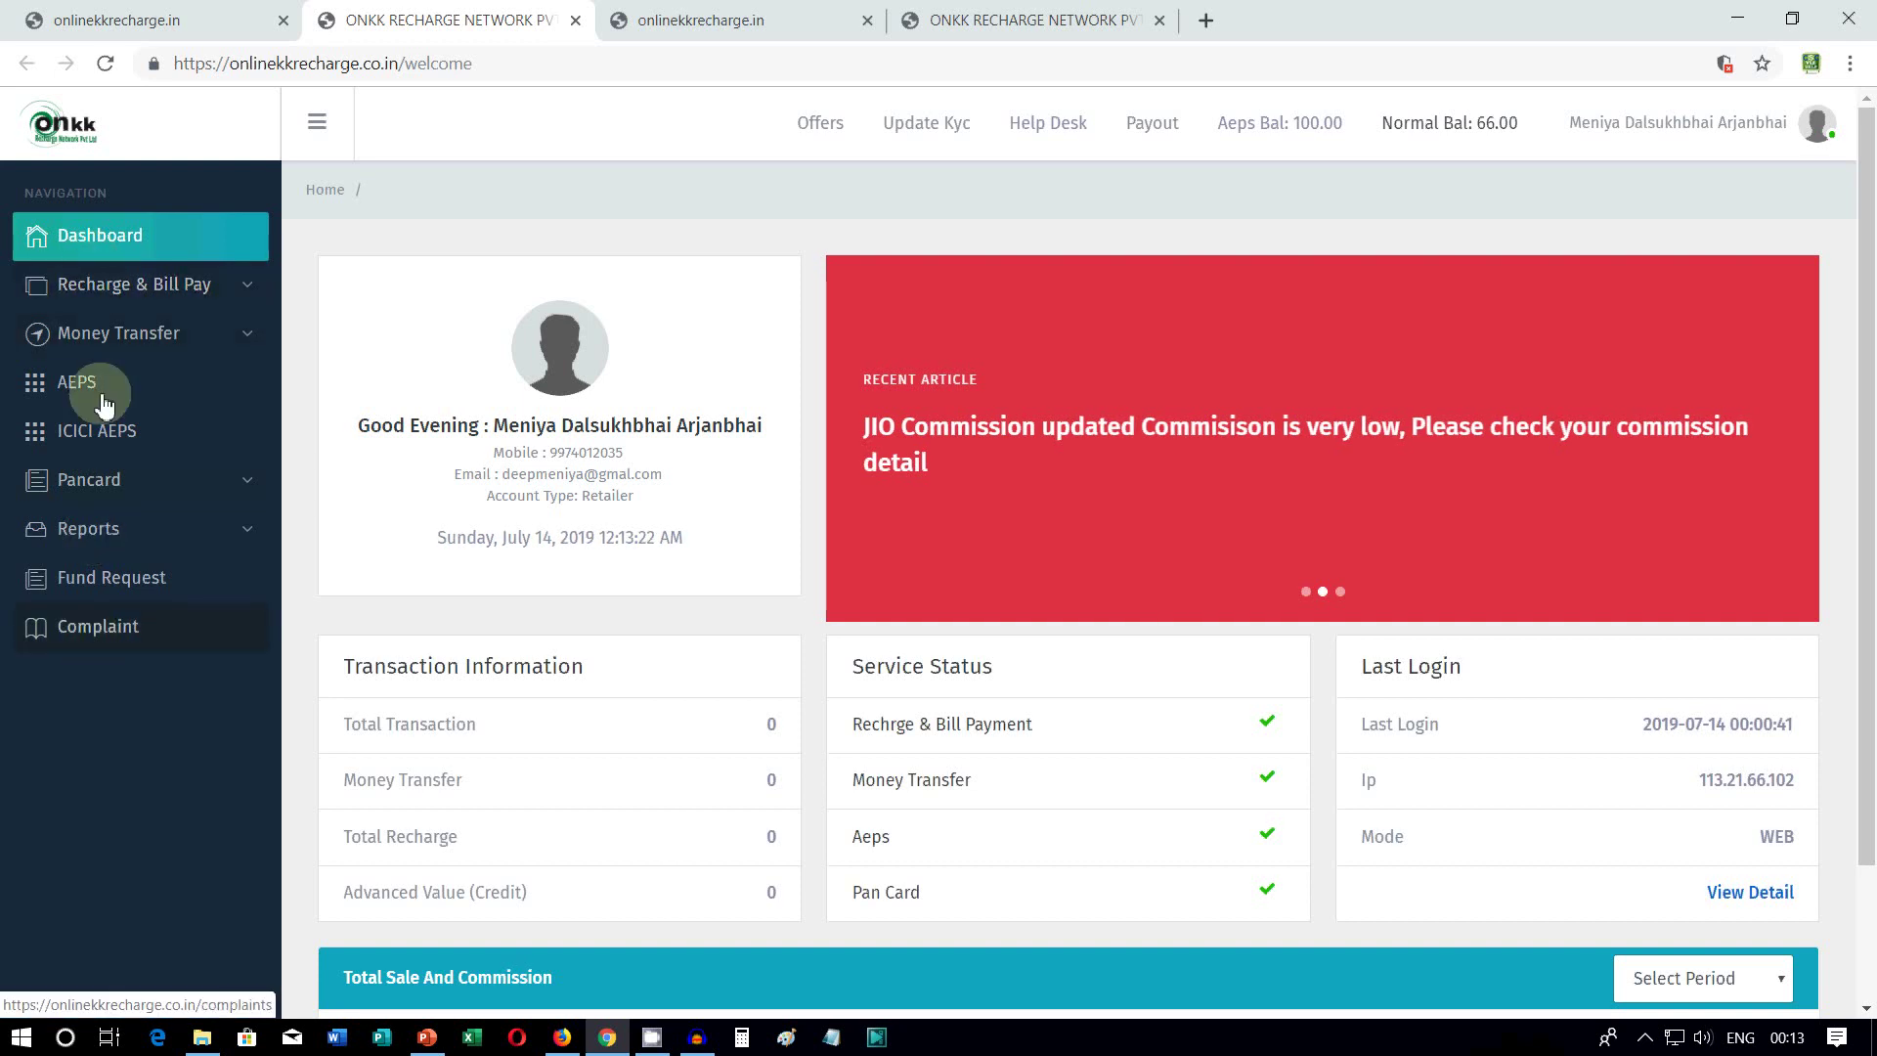
Browse the sidebar's Recharge & Bill Pay, Money Transfer and Reports submenus
left_click(98, 285)
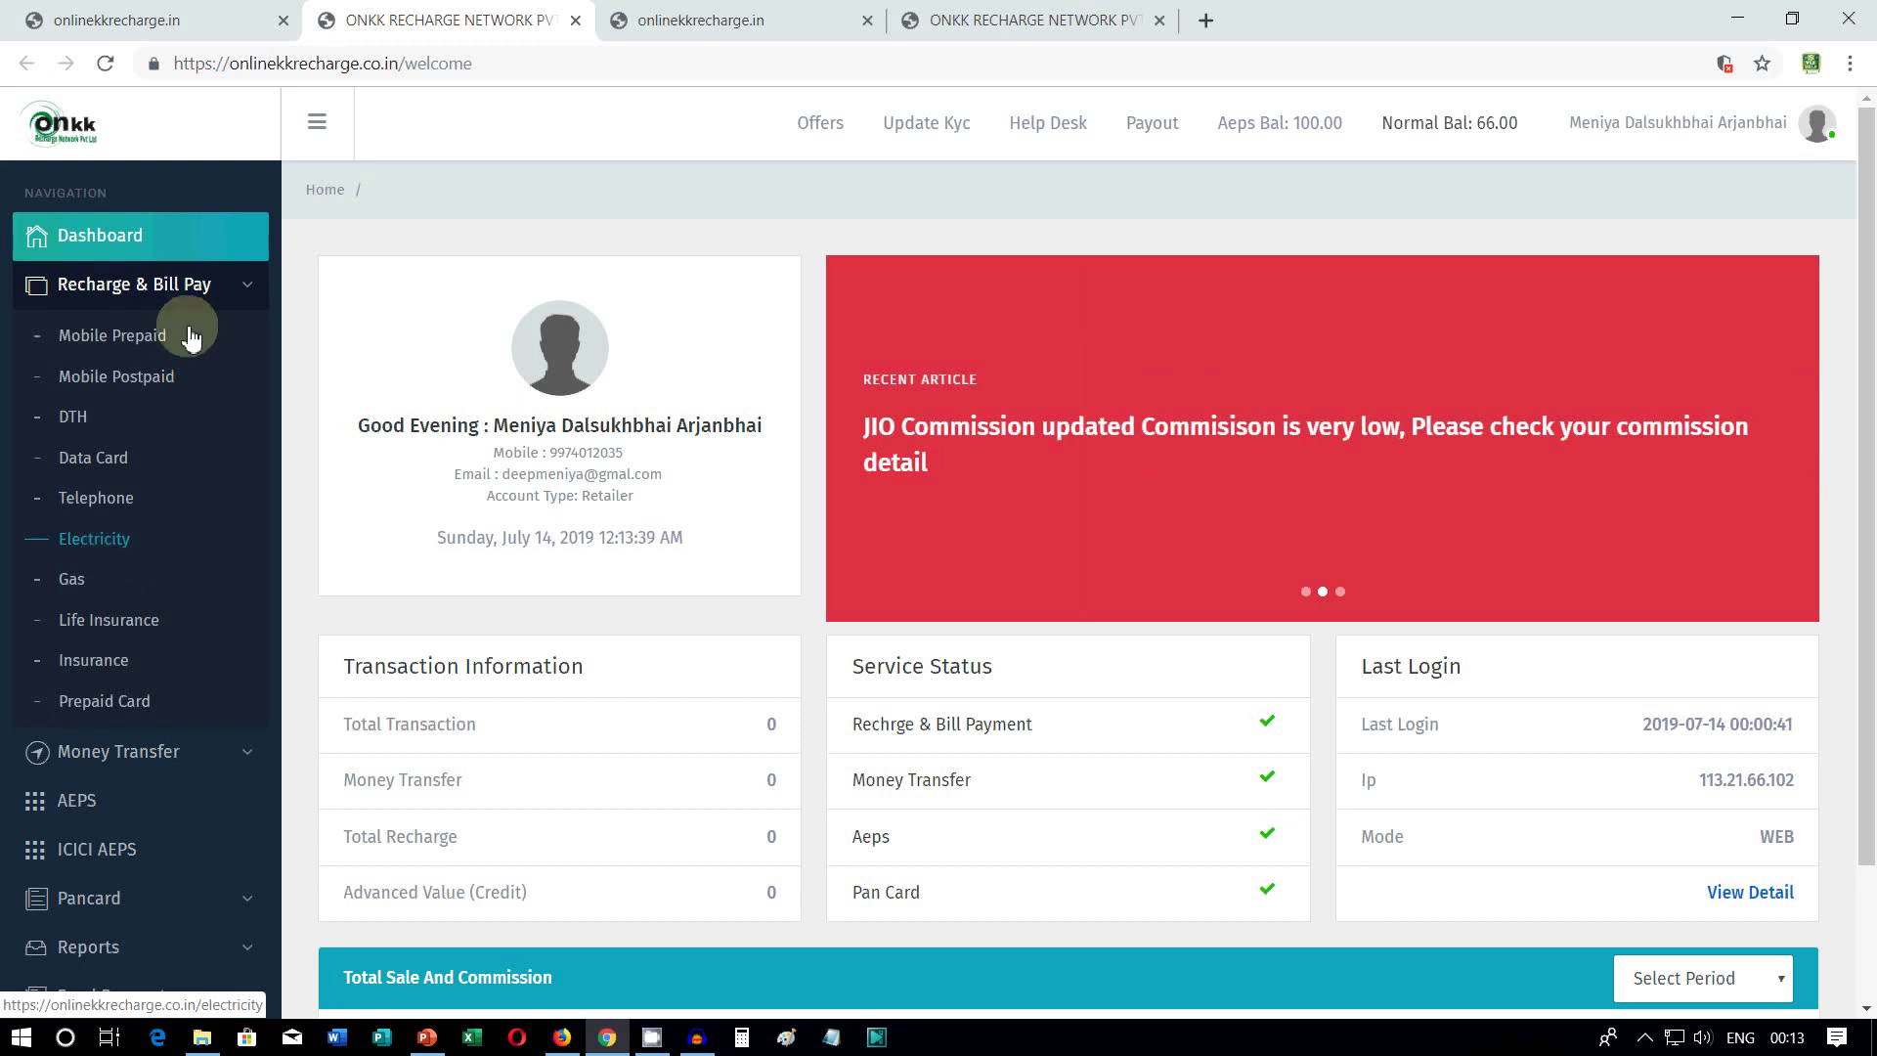
left_click(196, 285)
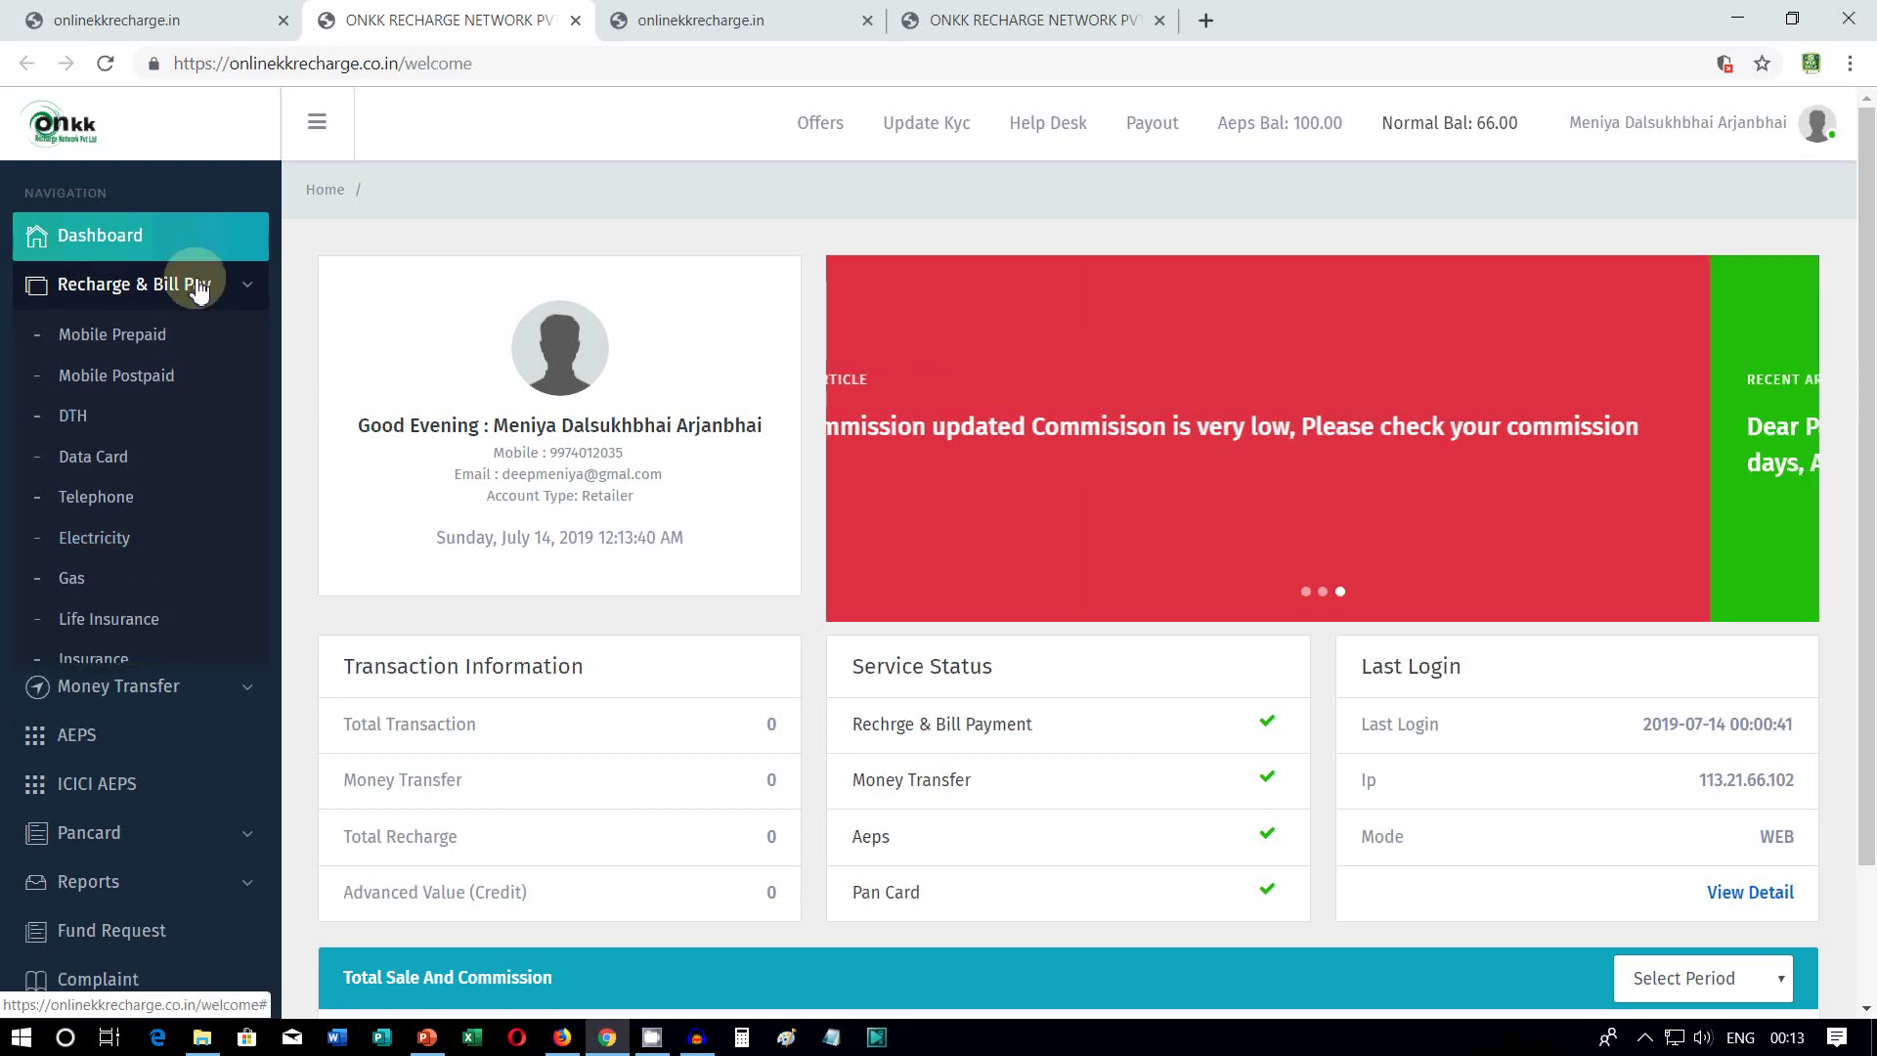
left_click(169, 342)
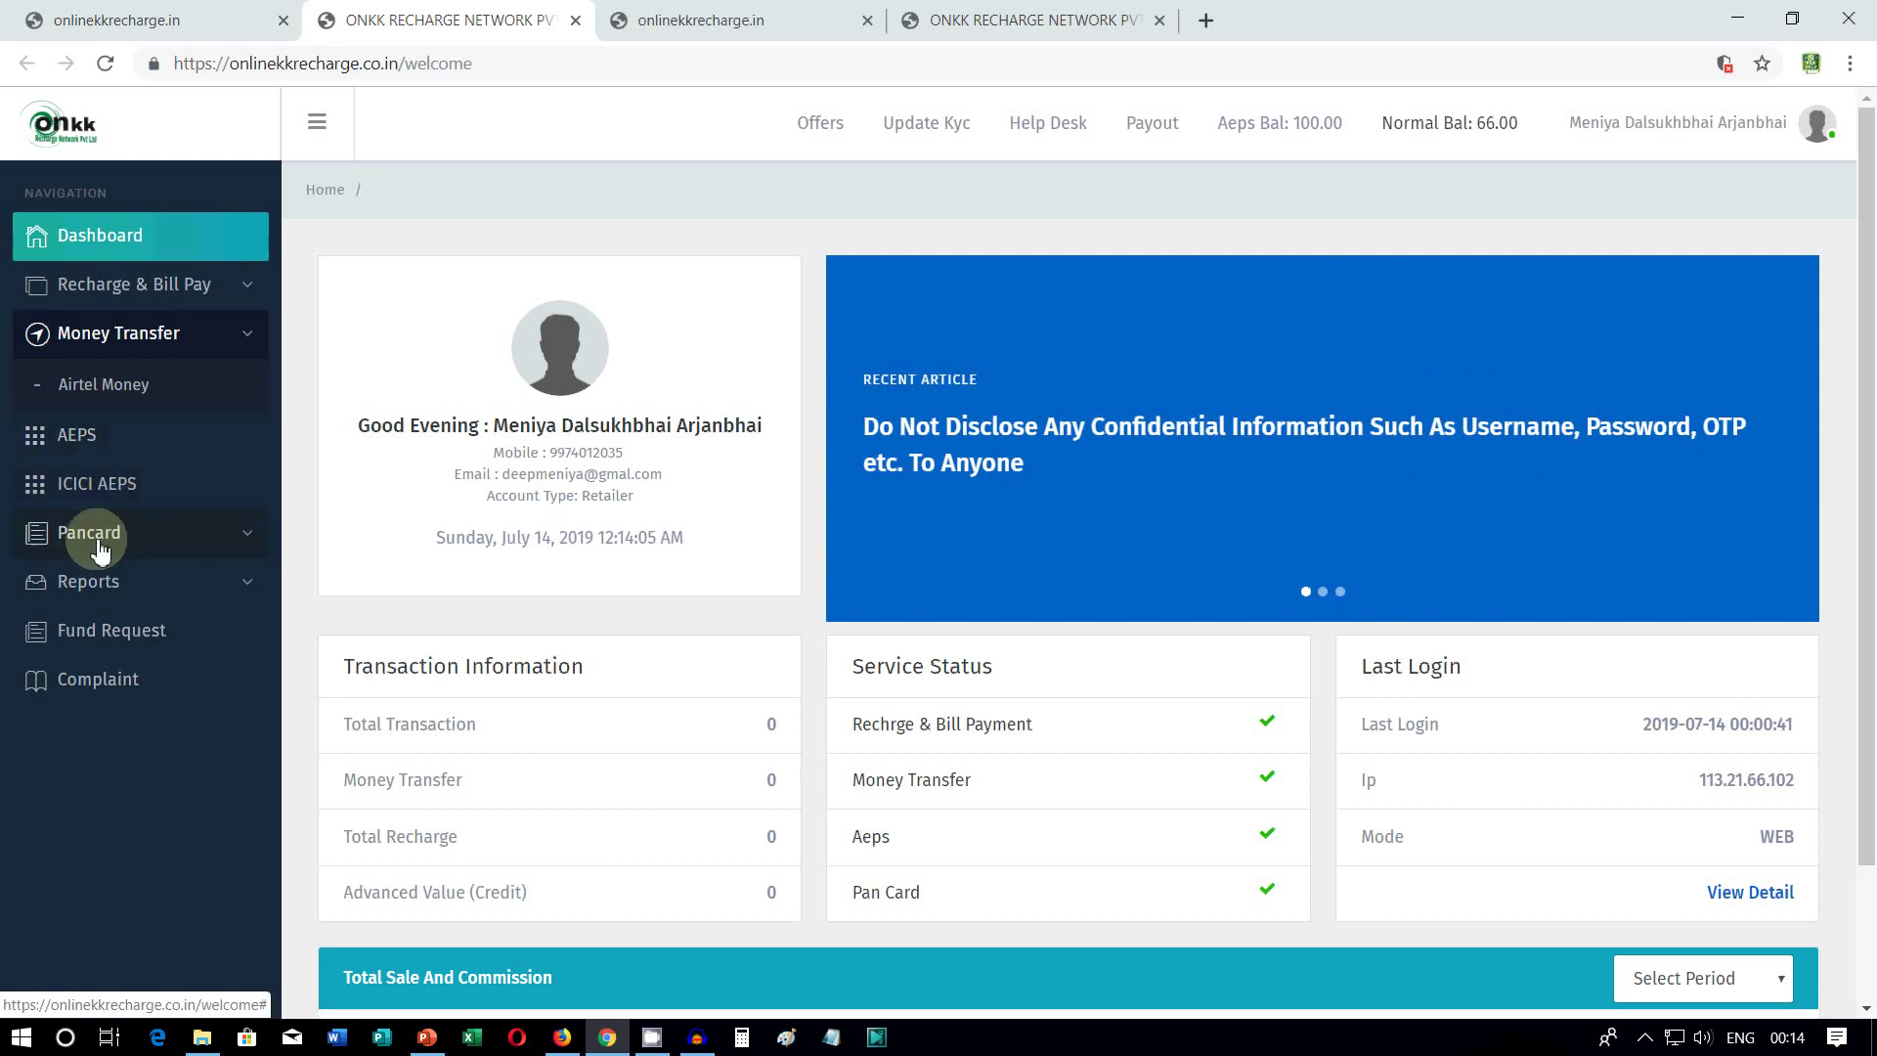
left_click(228, 584)
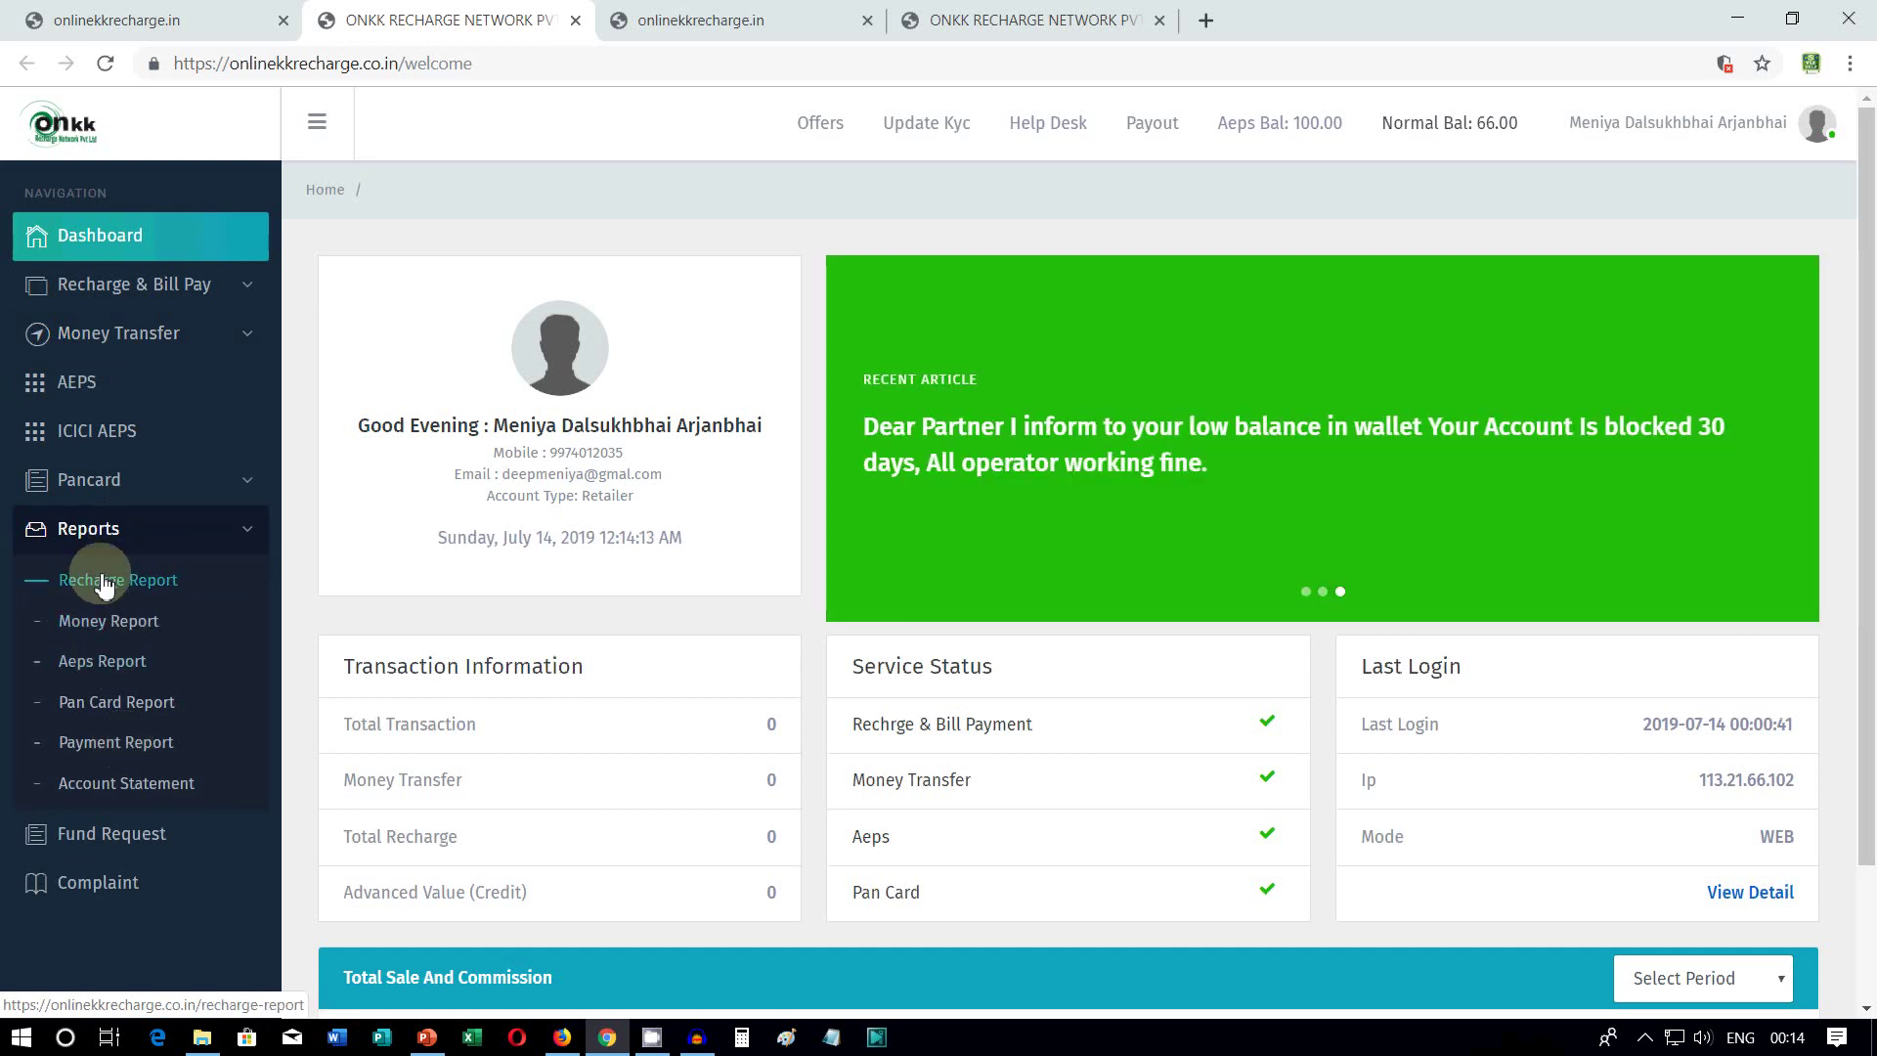
View the Fund Request payment form, then bring the memberSignup.aspx tab forward
left_click(120, 841)
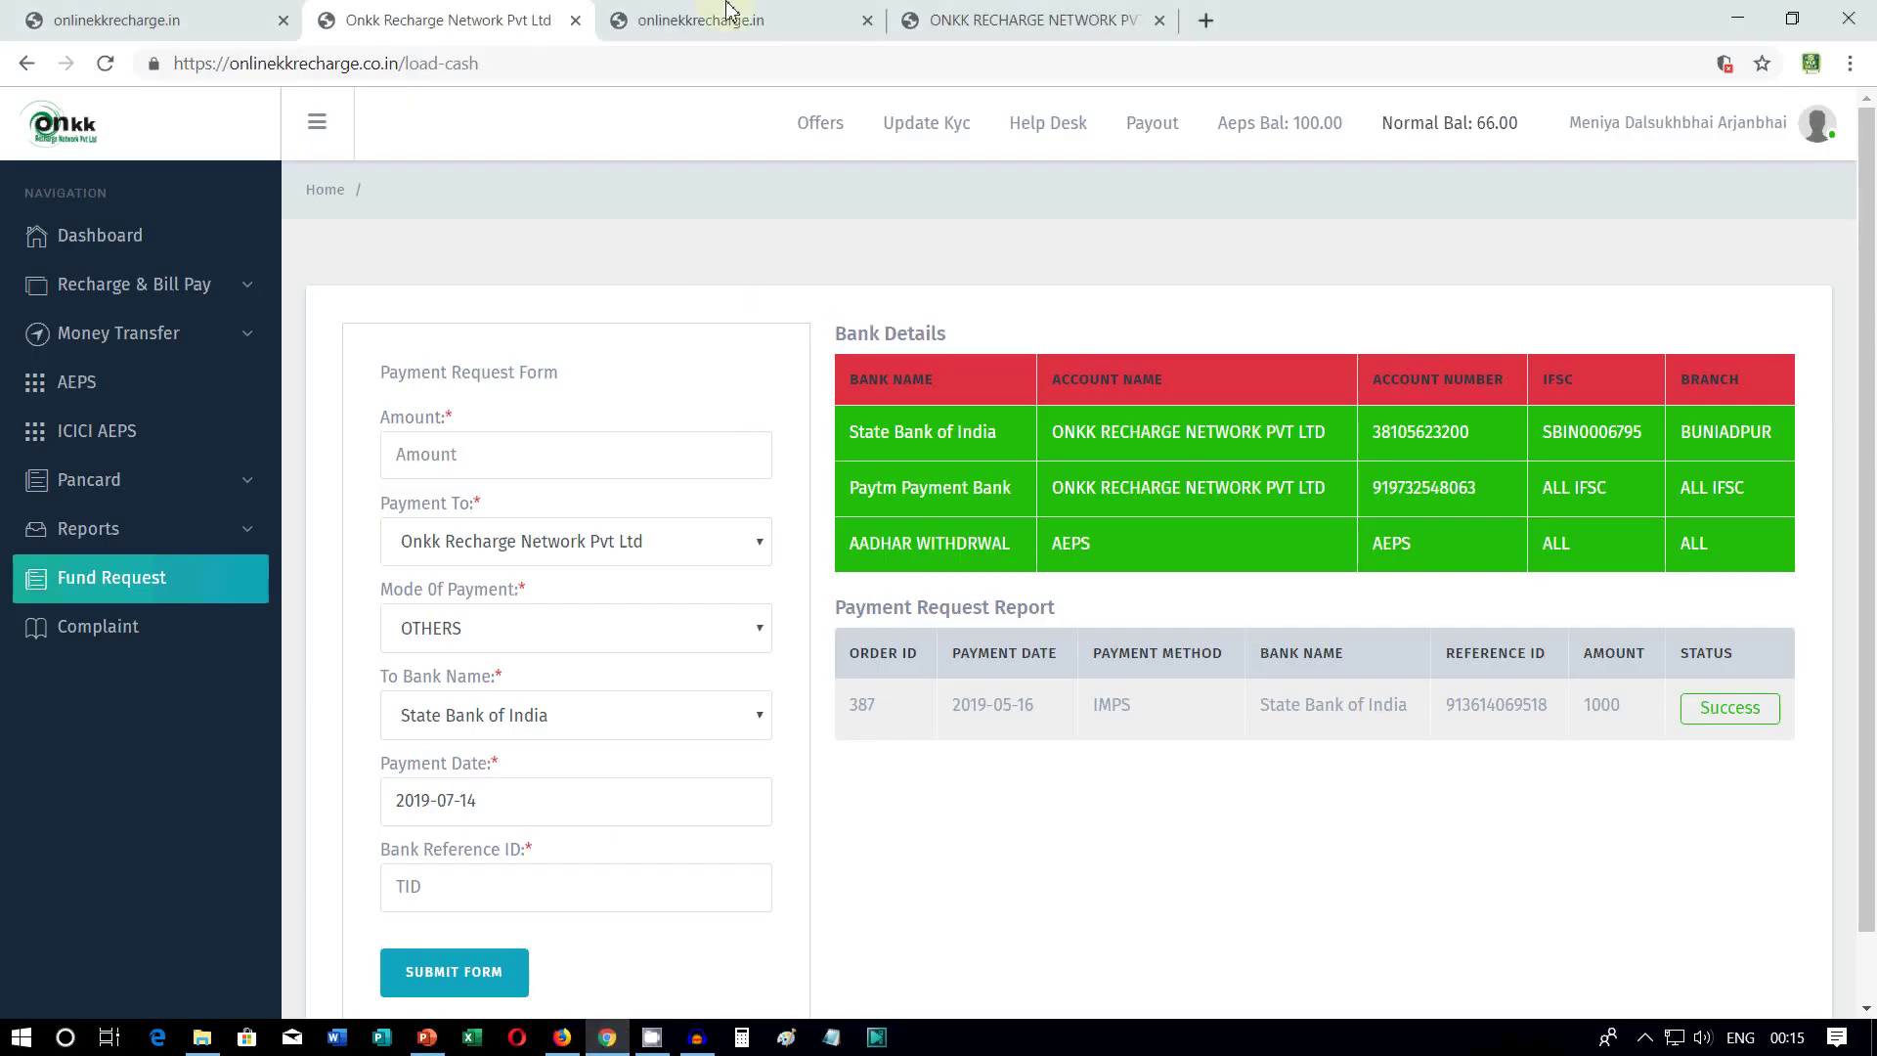
left_click(728, 10)
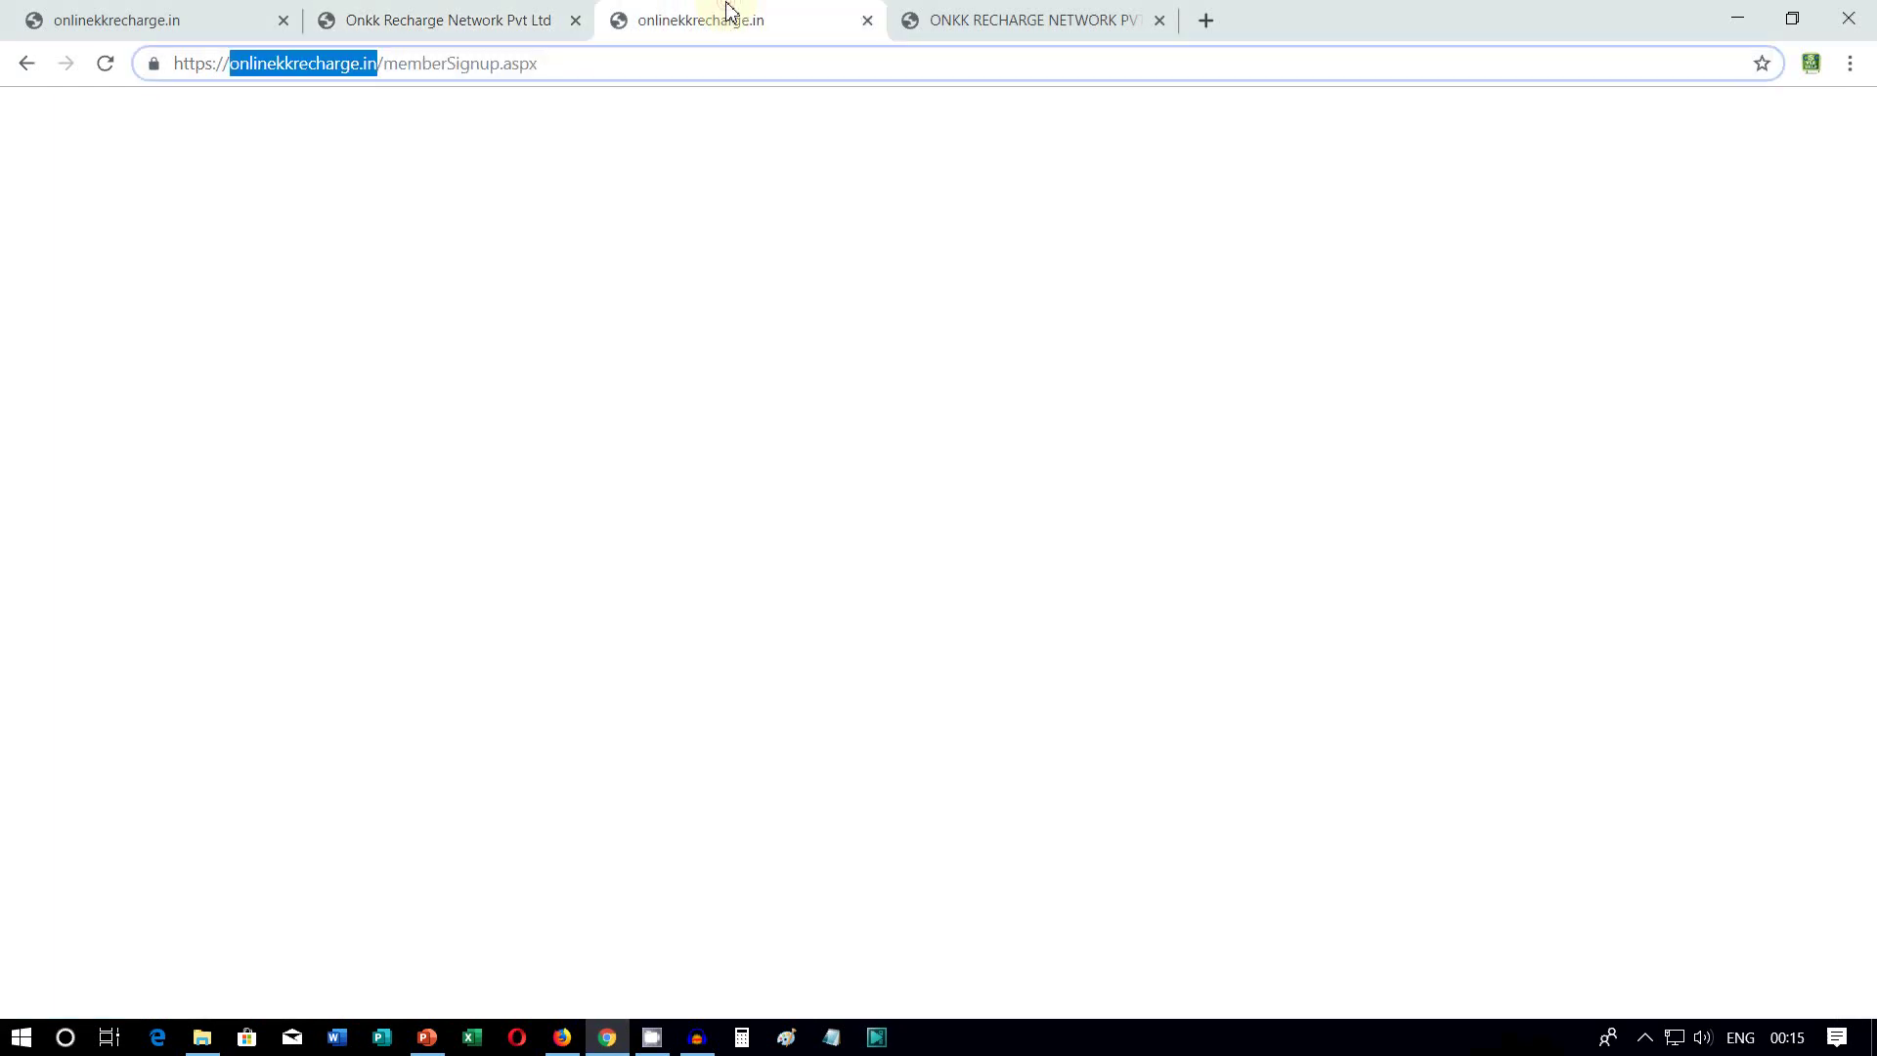
Open Partner Register, return to the filled signup form and submit its contact details with Next
left_click(206, 13)
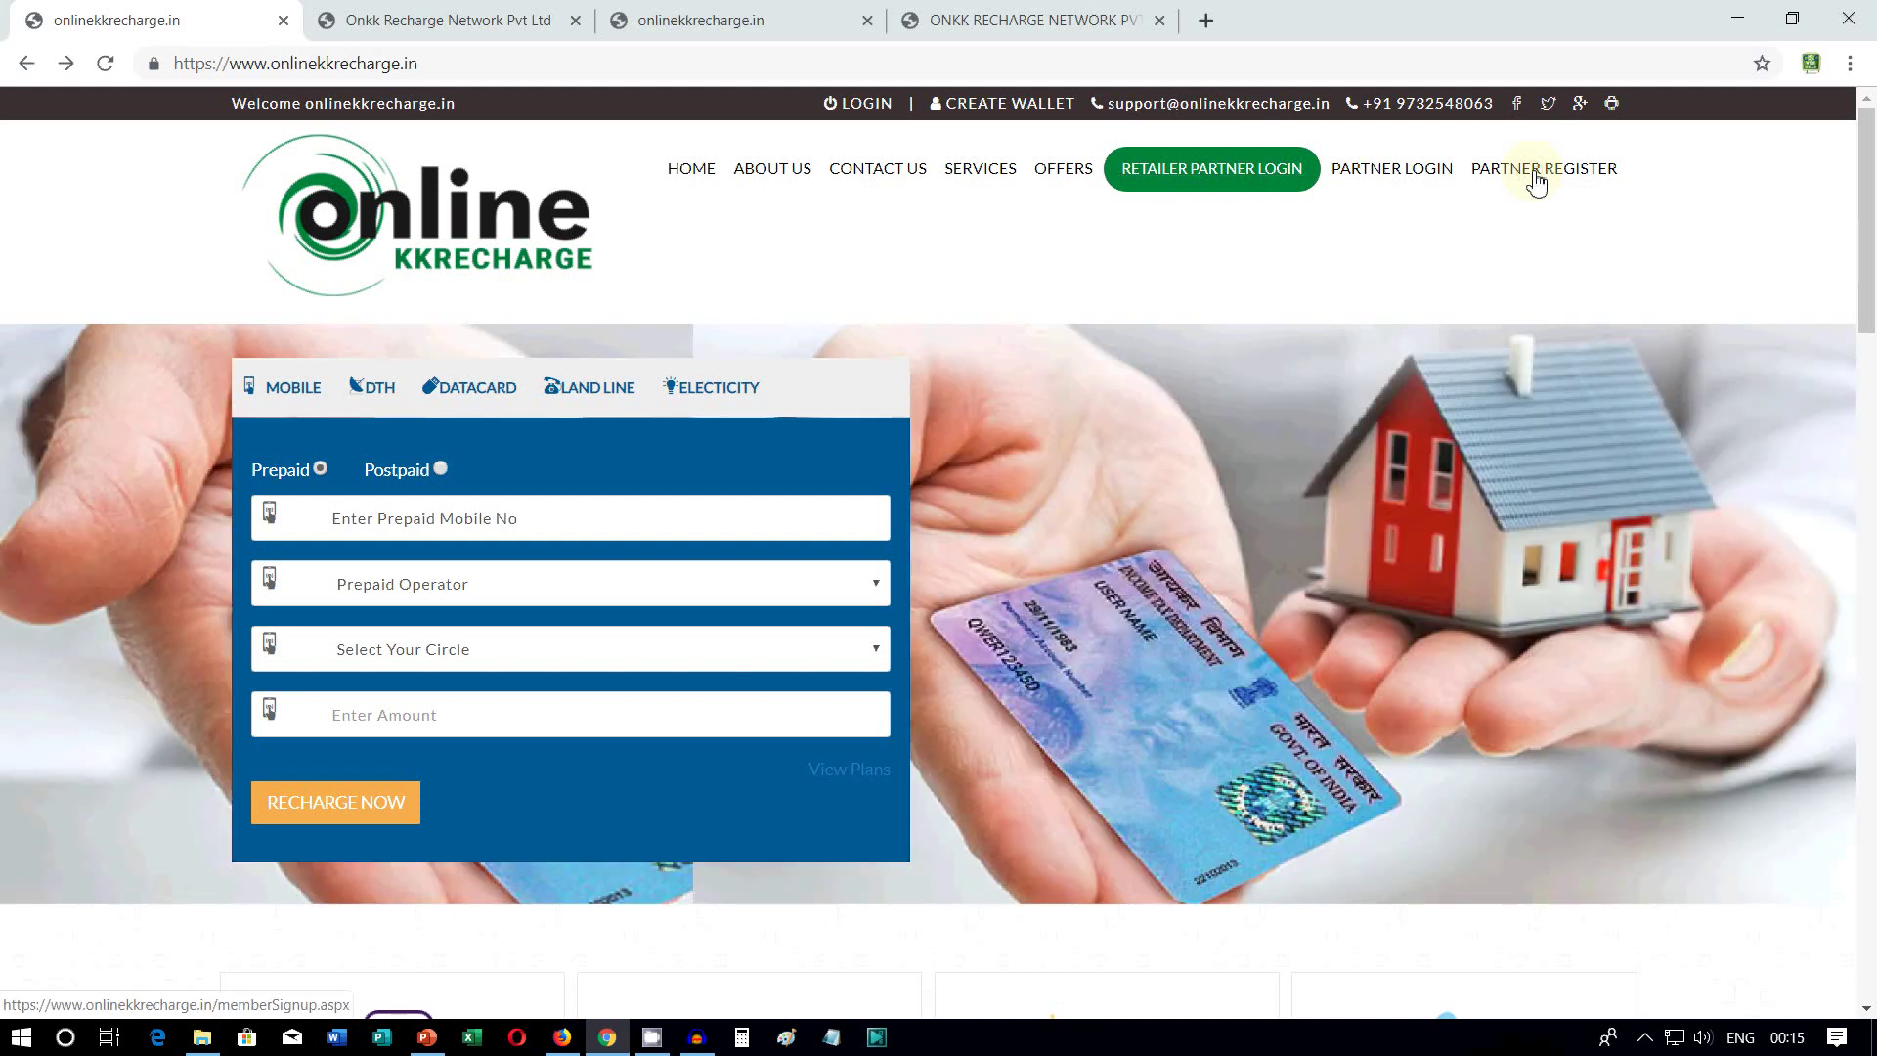
left_click(1537, 176)
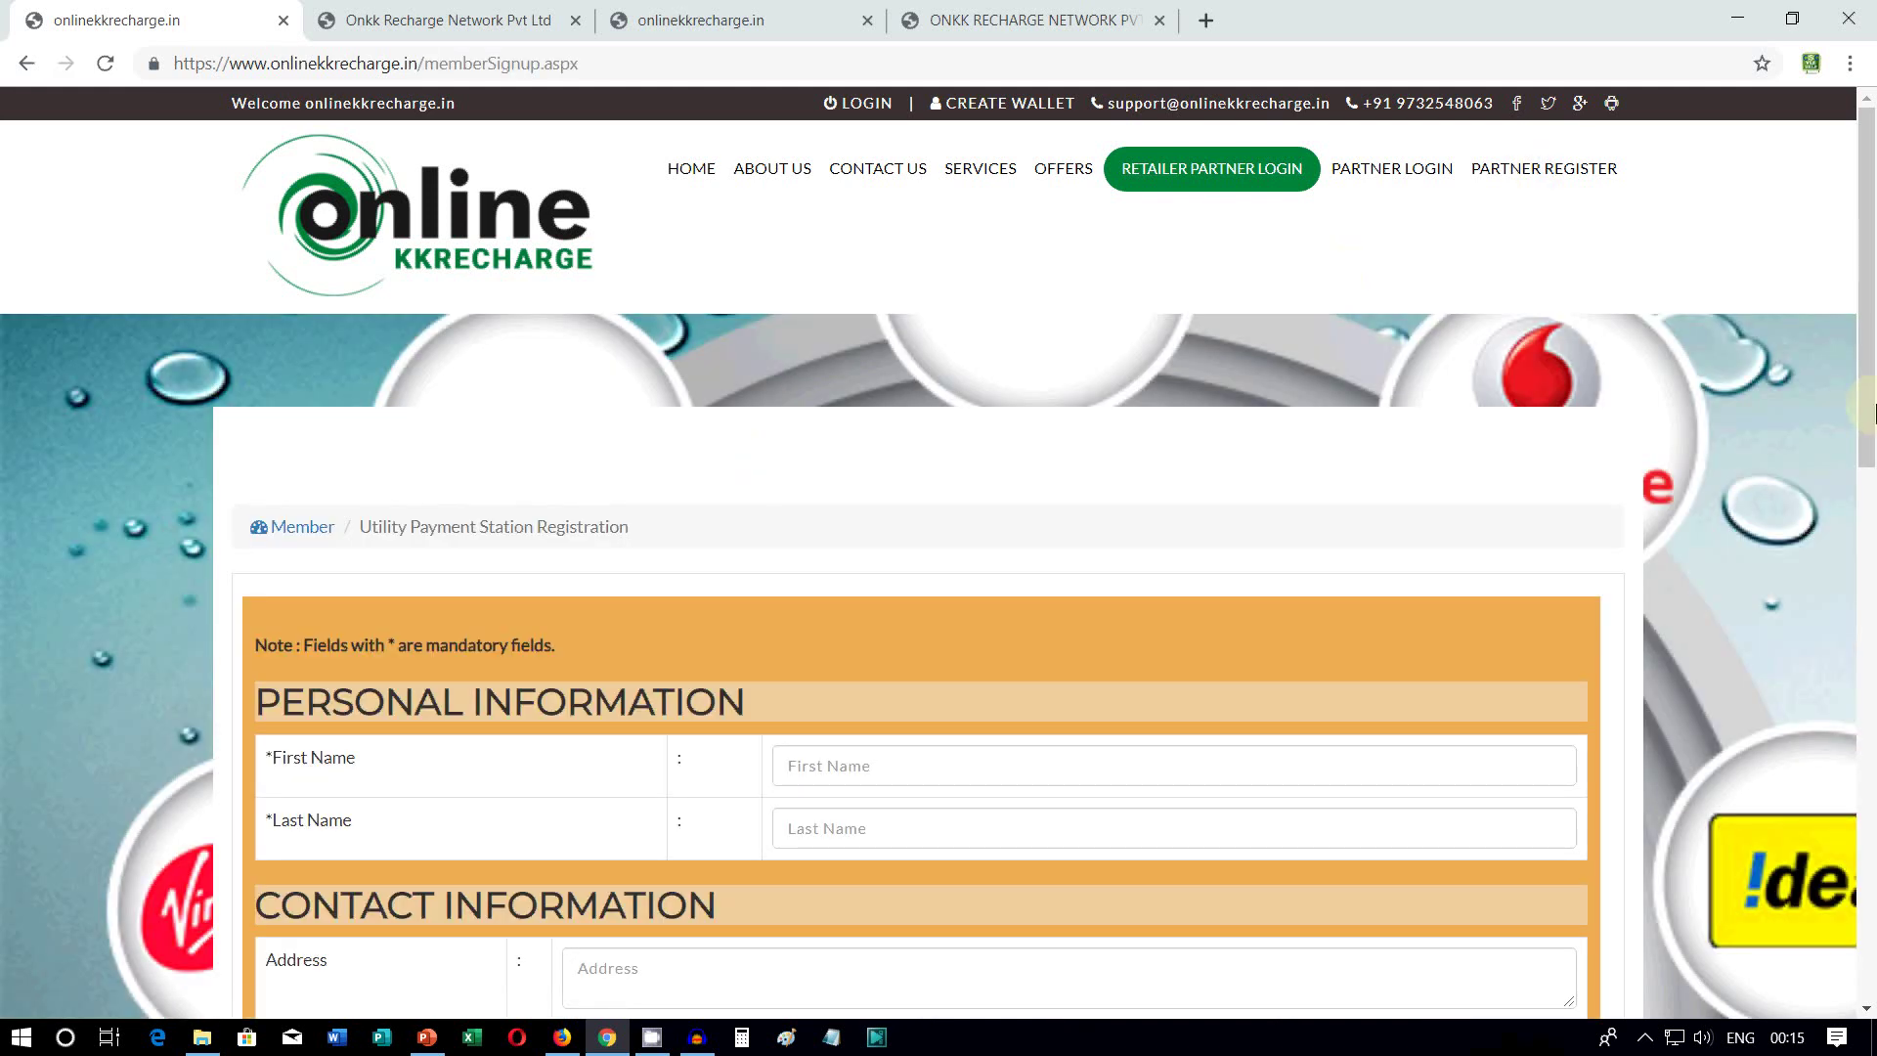
left_click_drag(1870, 256, 1864, 560)
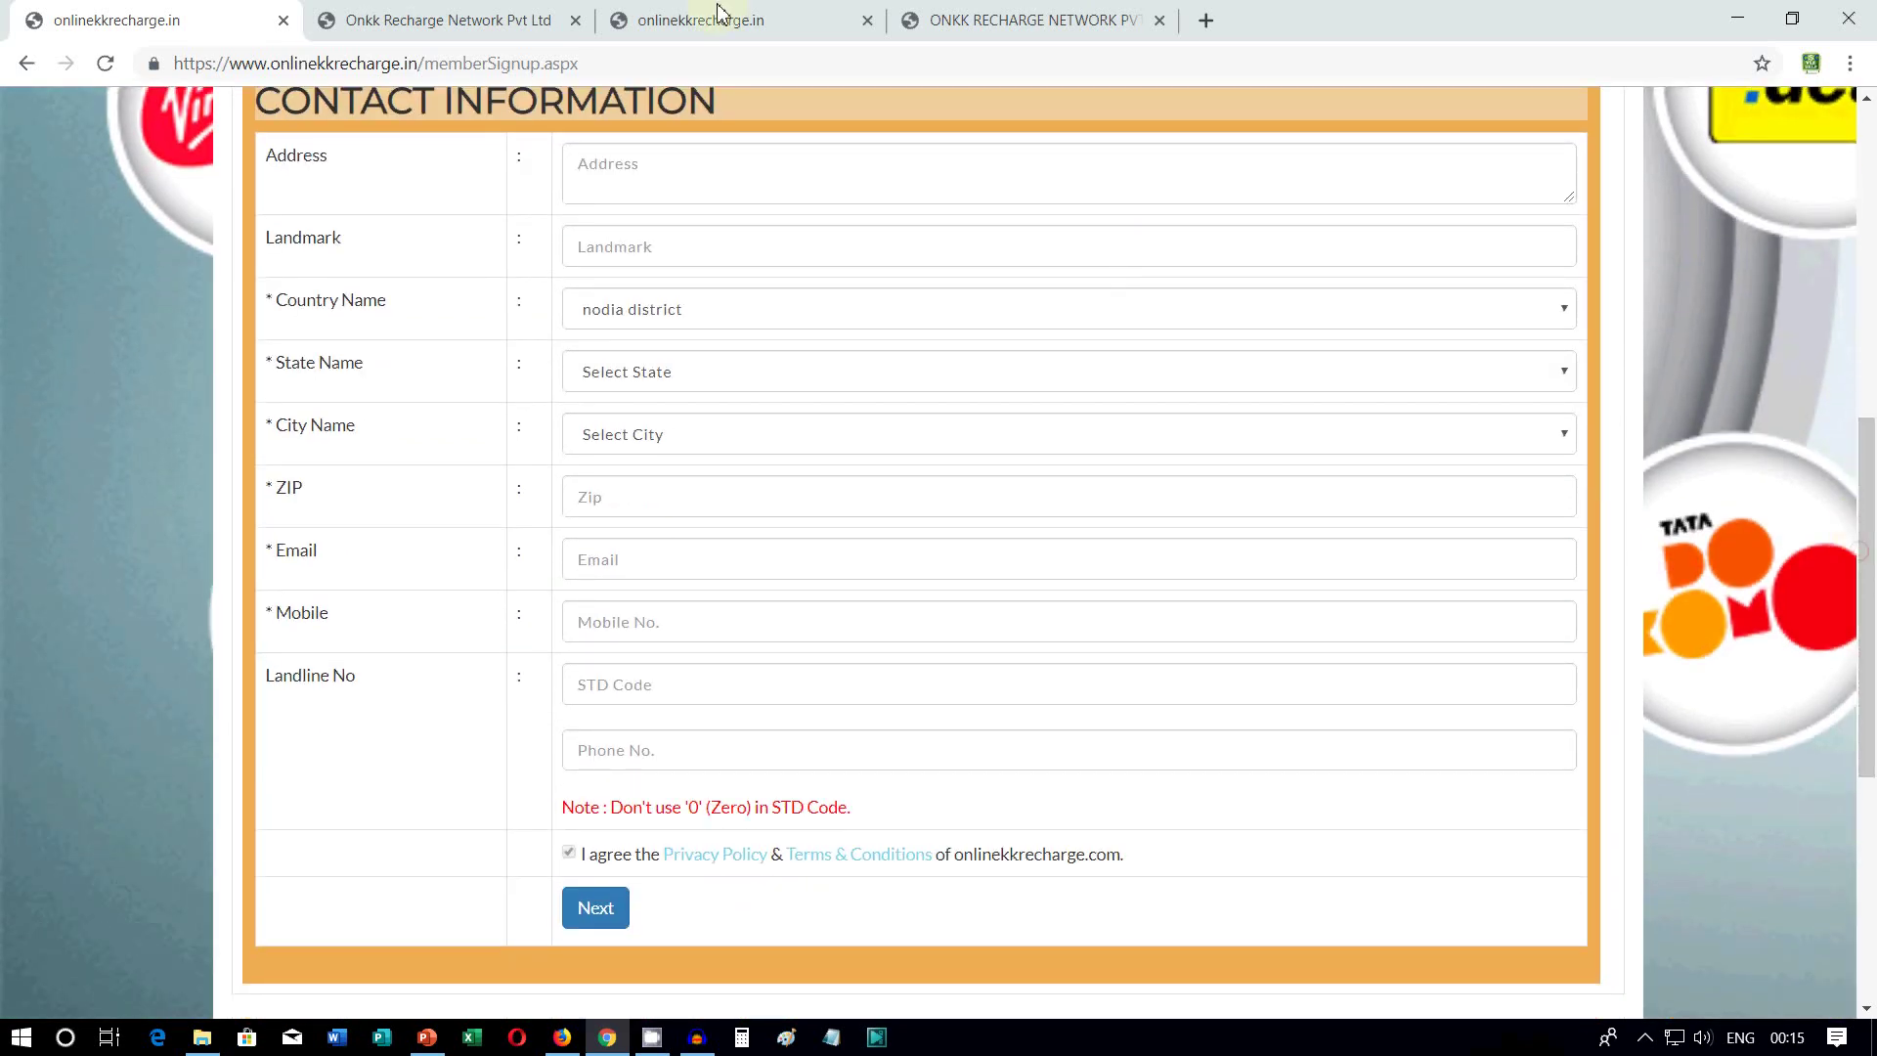
left_click(711, 17)
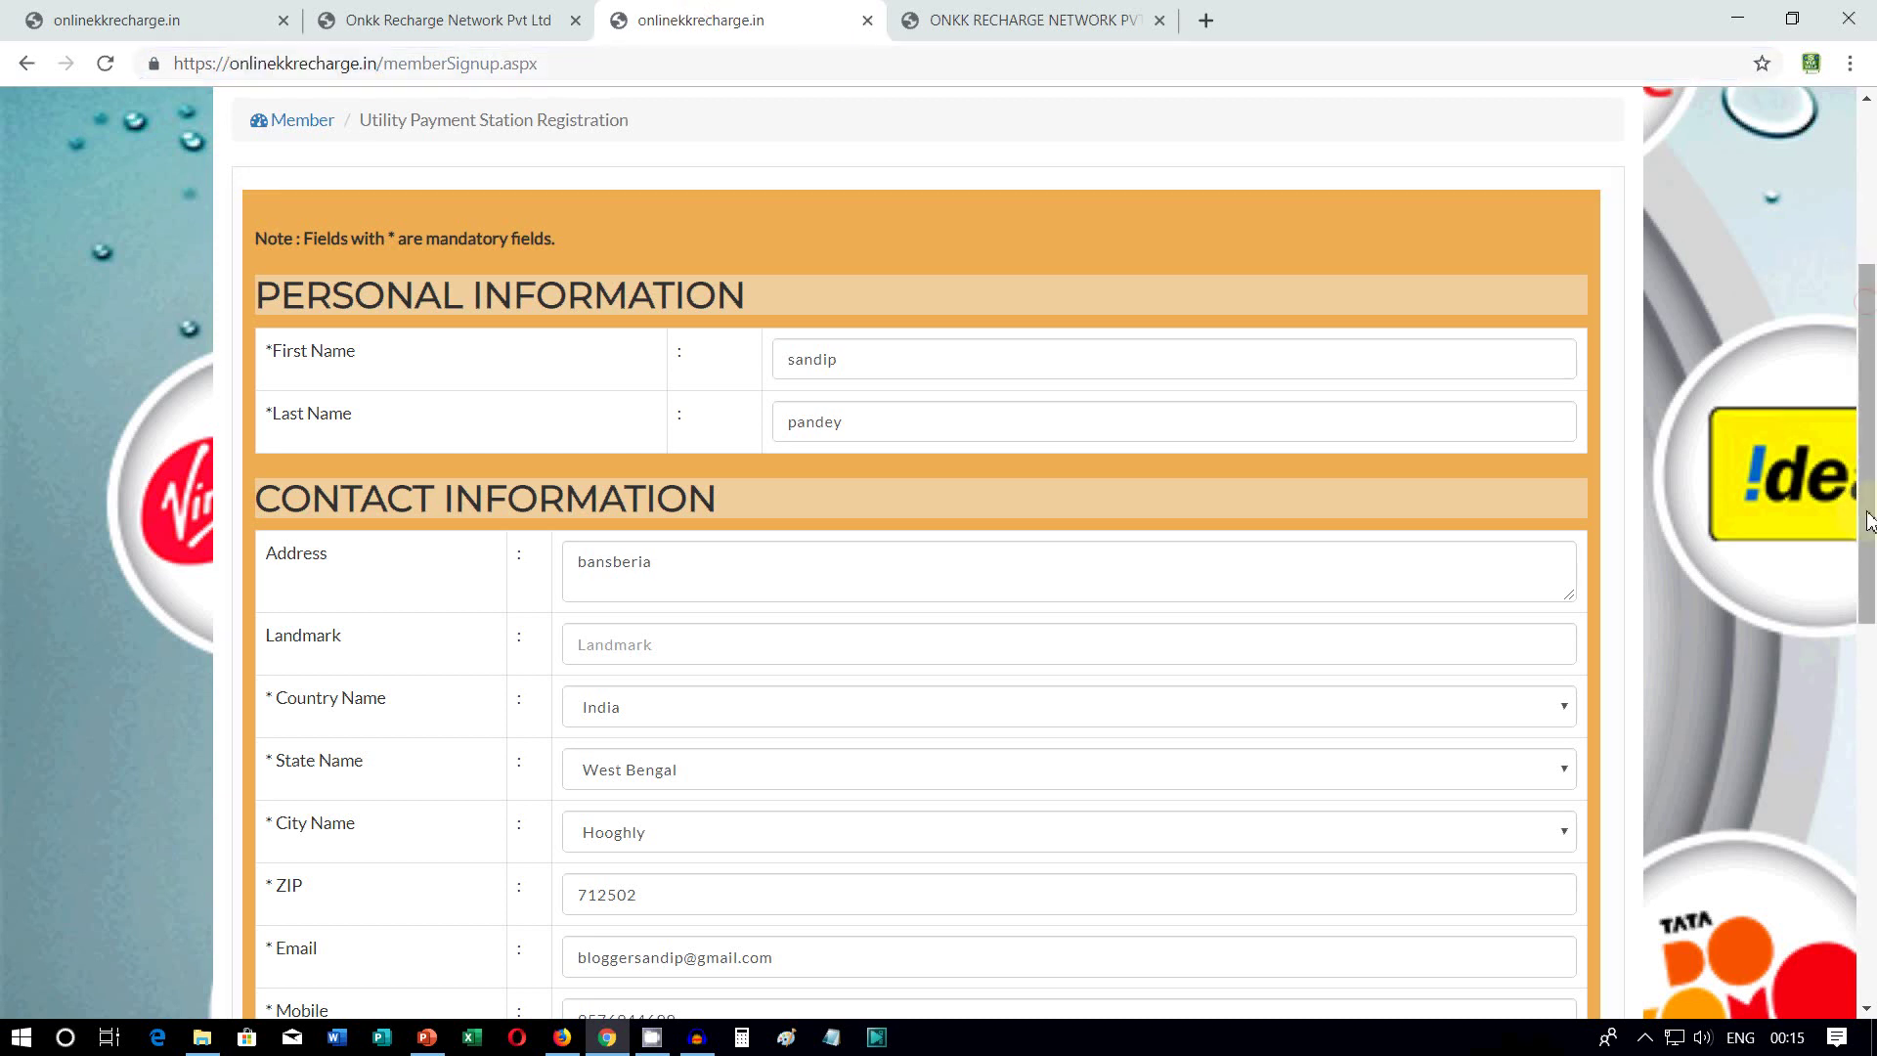
left_click_drag(1871, 311, 1869, 536)
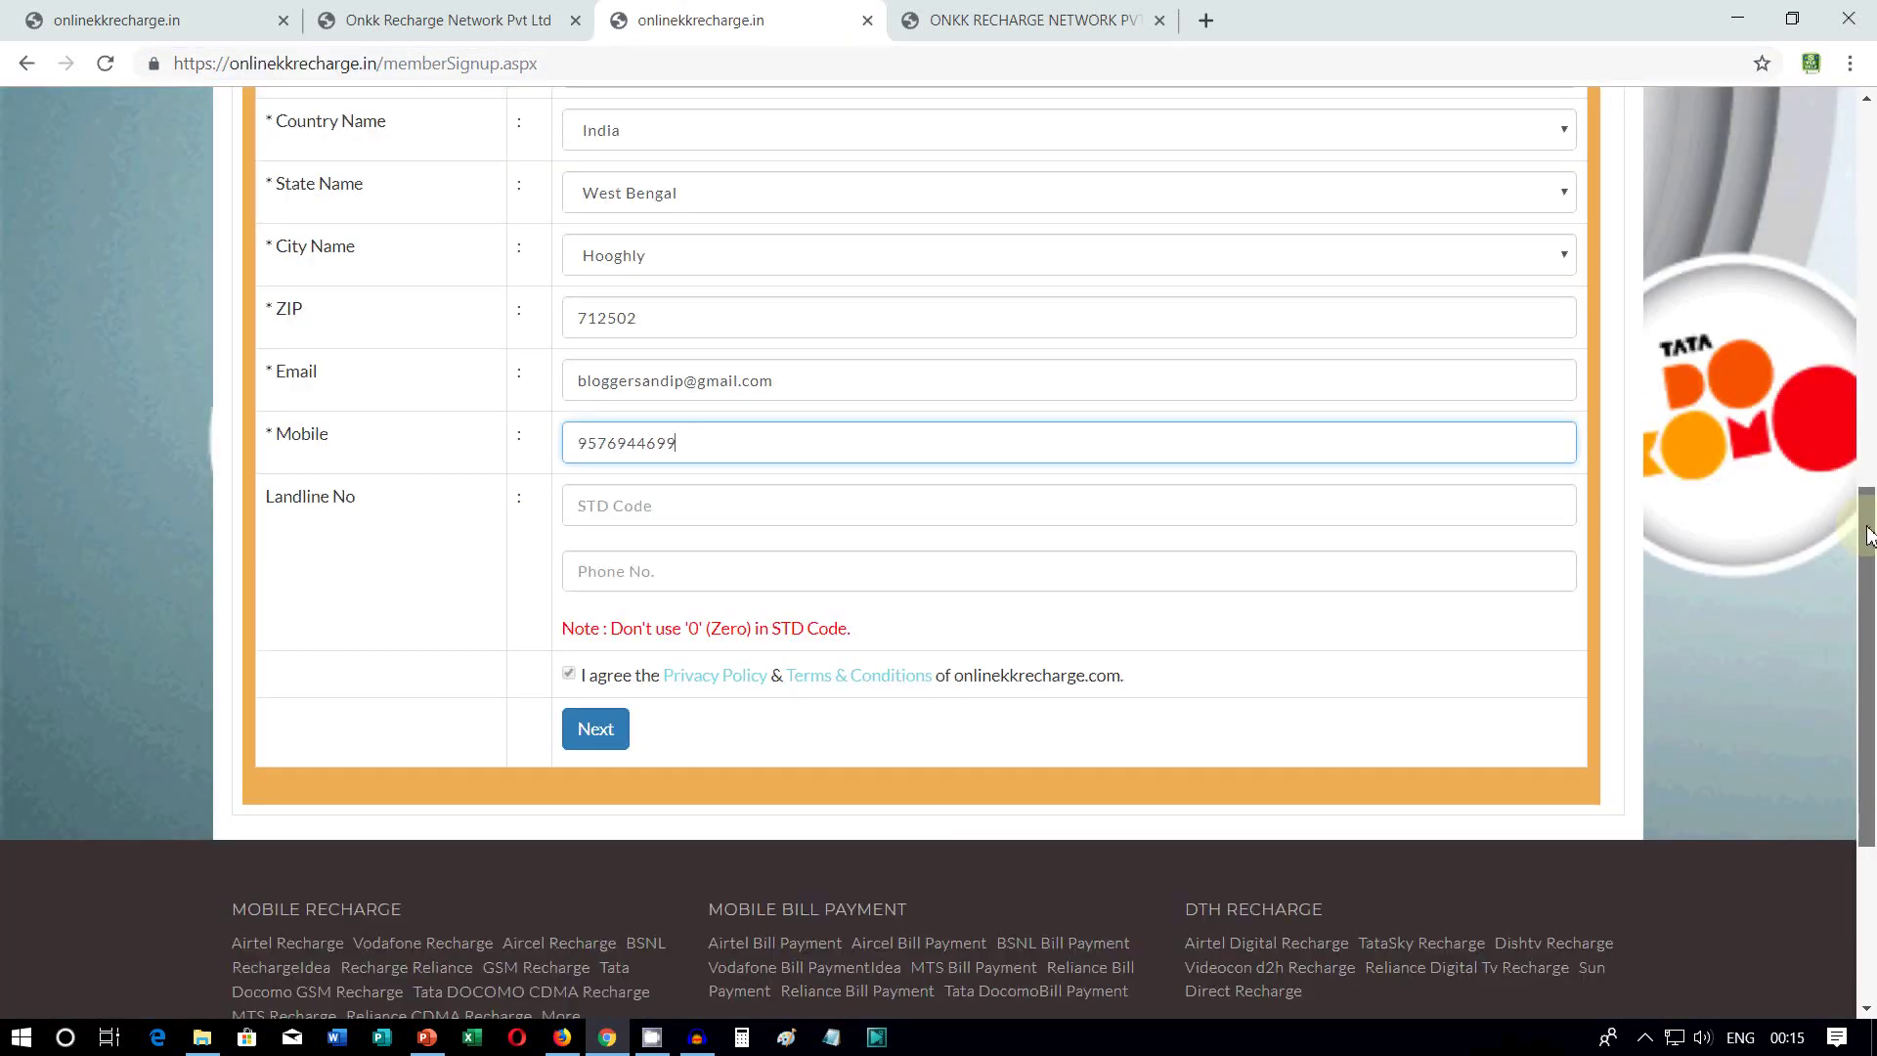
left_click(597, 735)
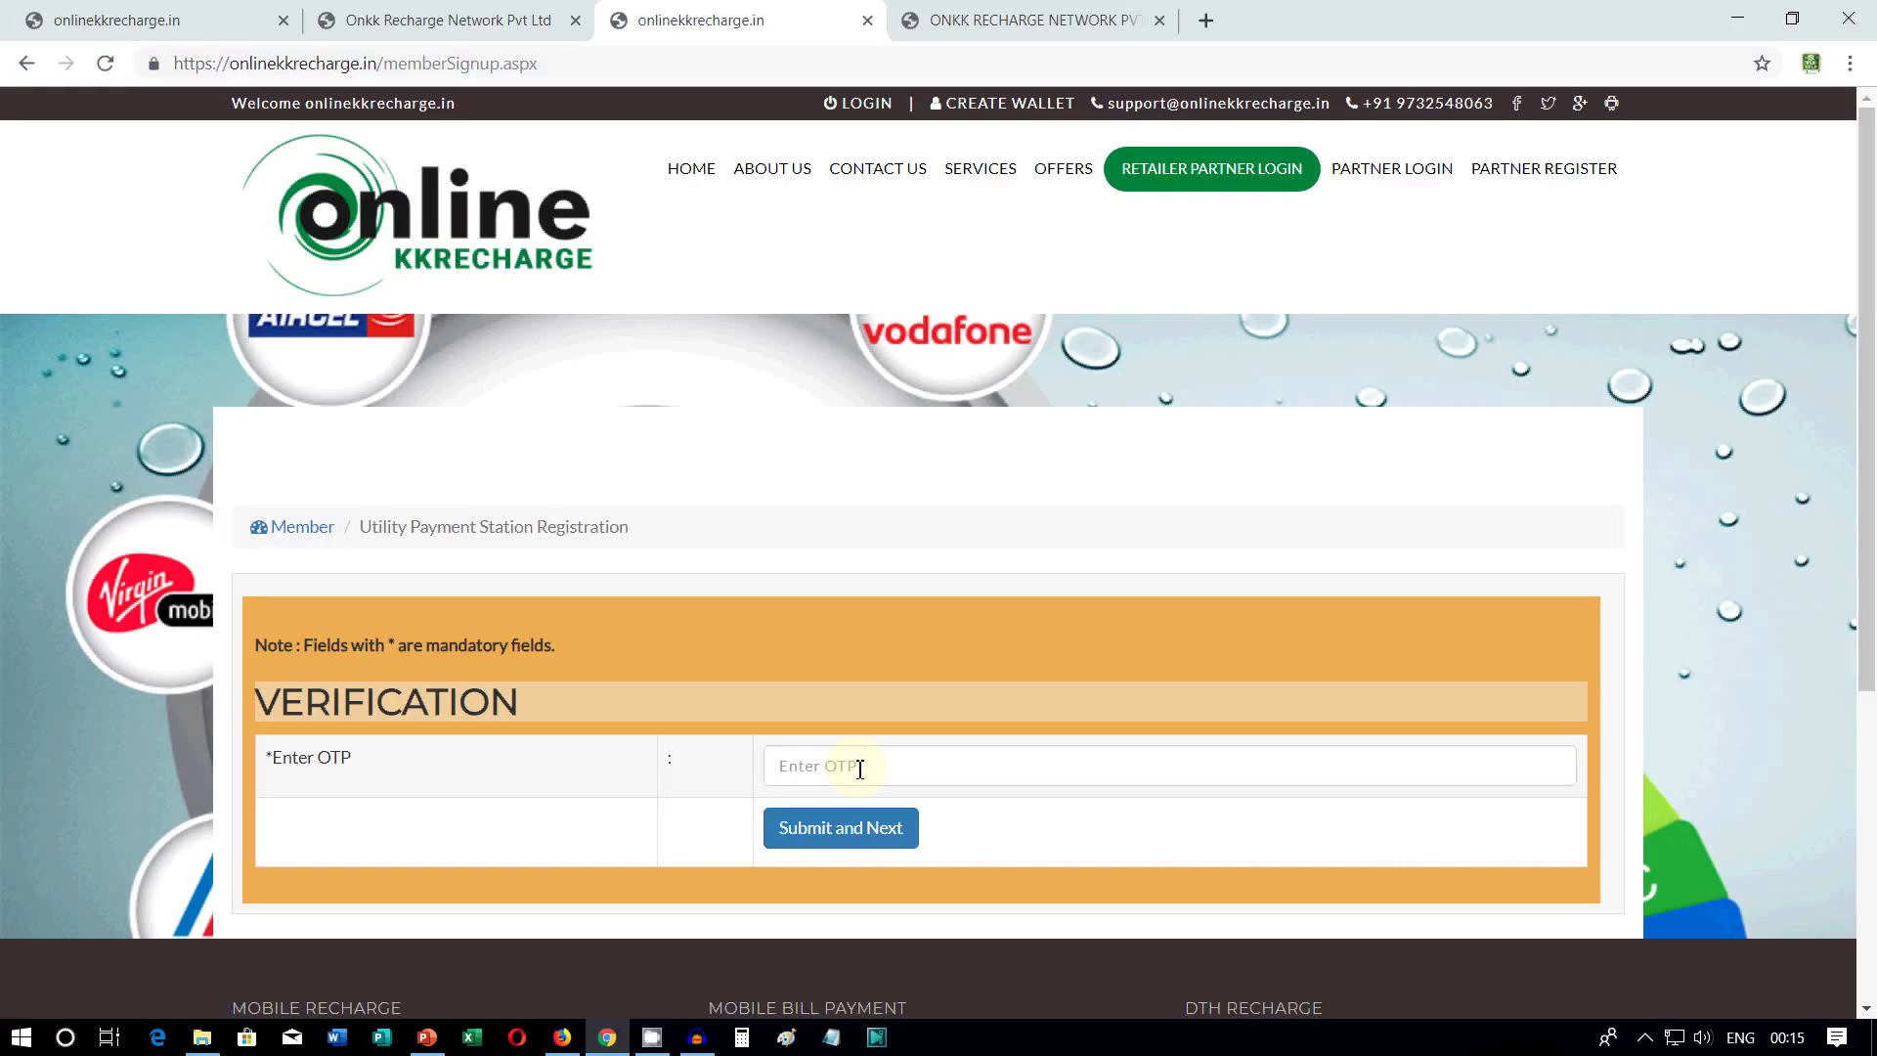
Enter the received OTP verification code and submit it to continue registration
left_click(843, 765)
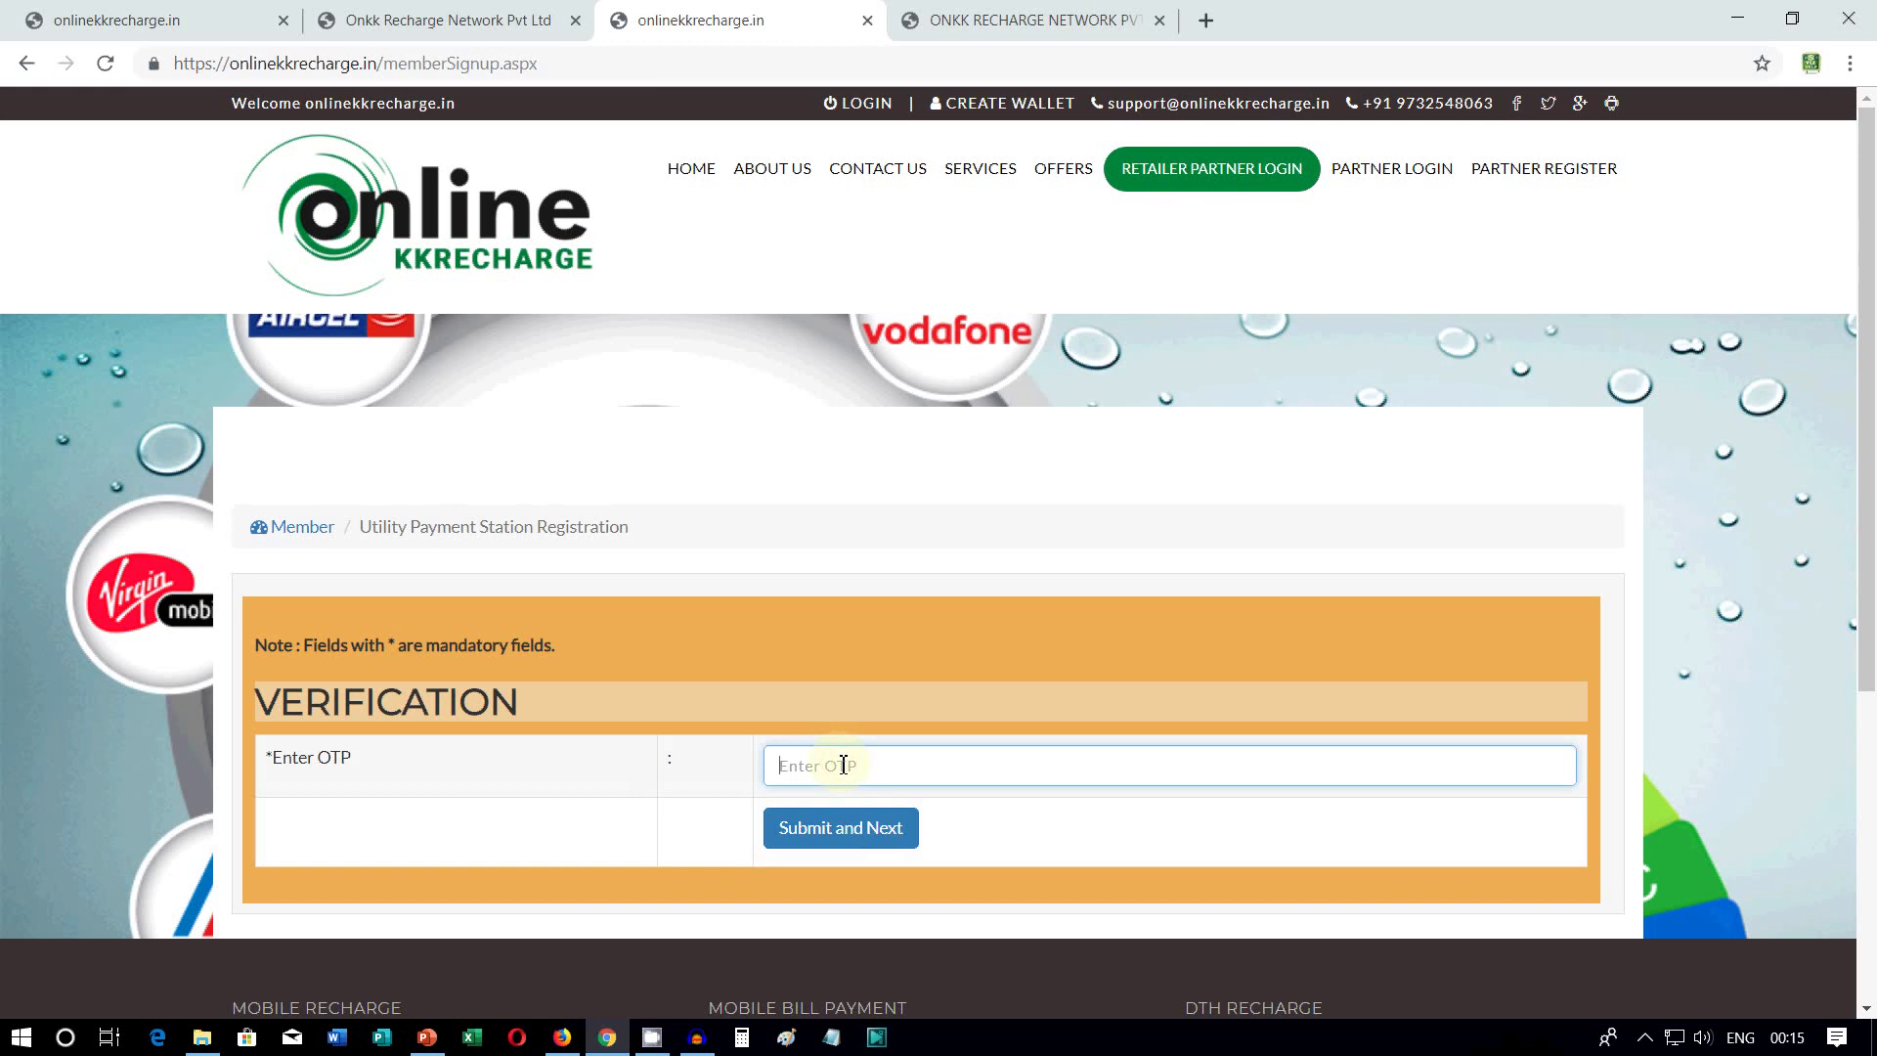
left_click(831, 831)
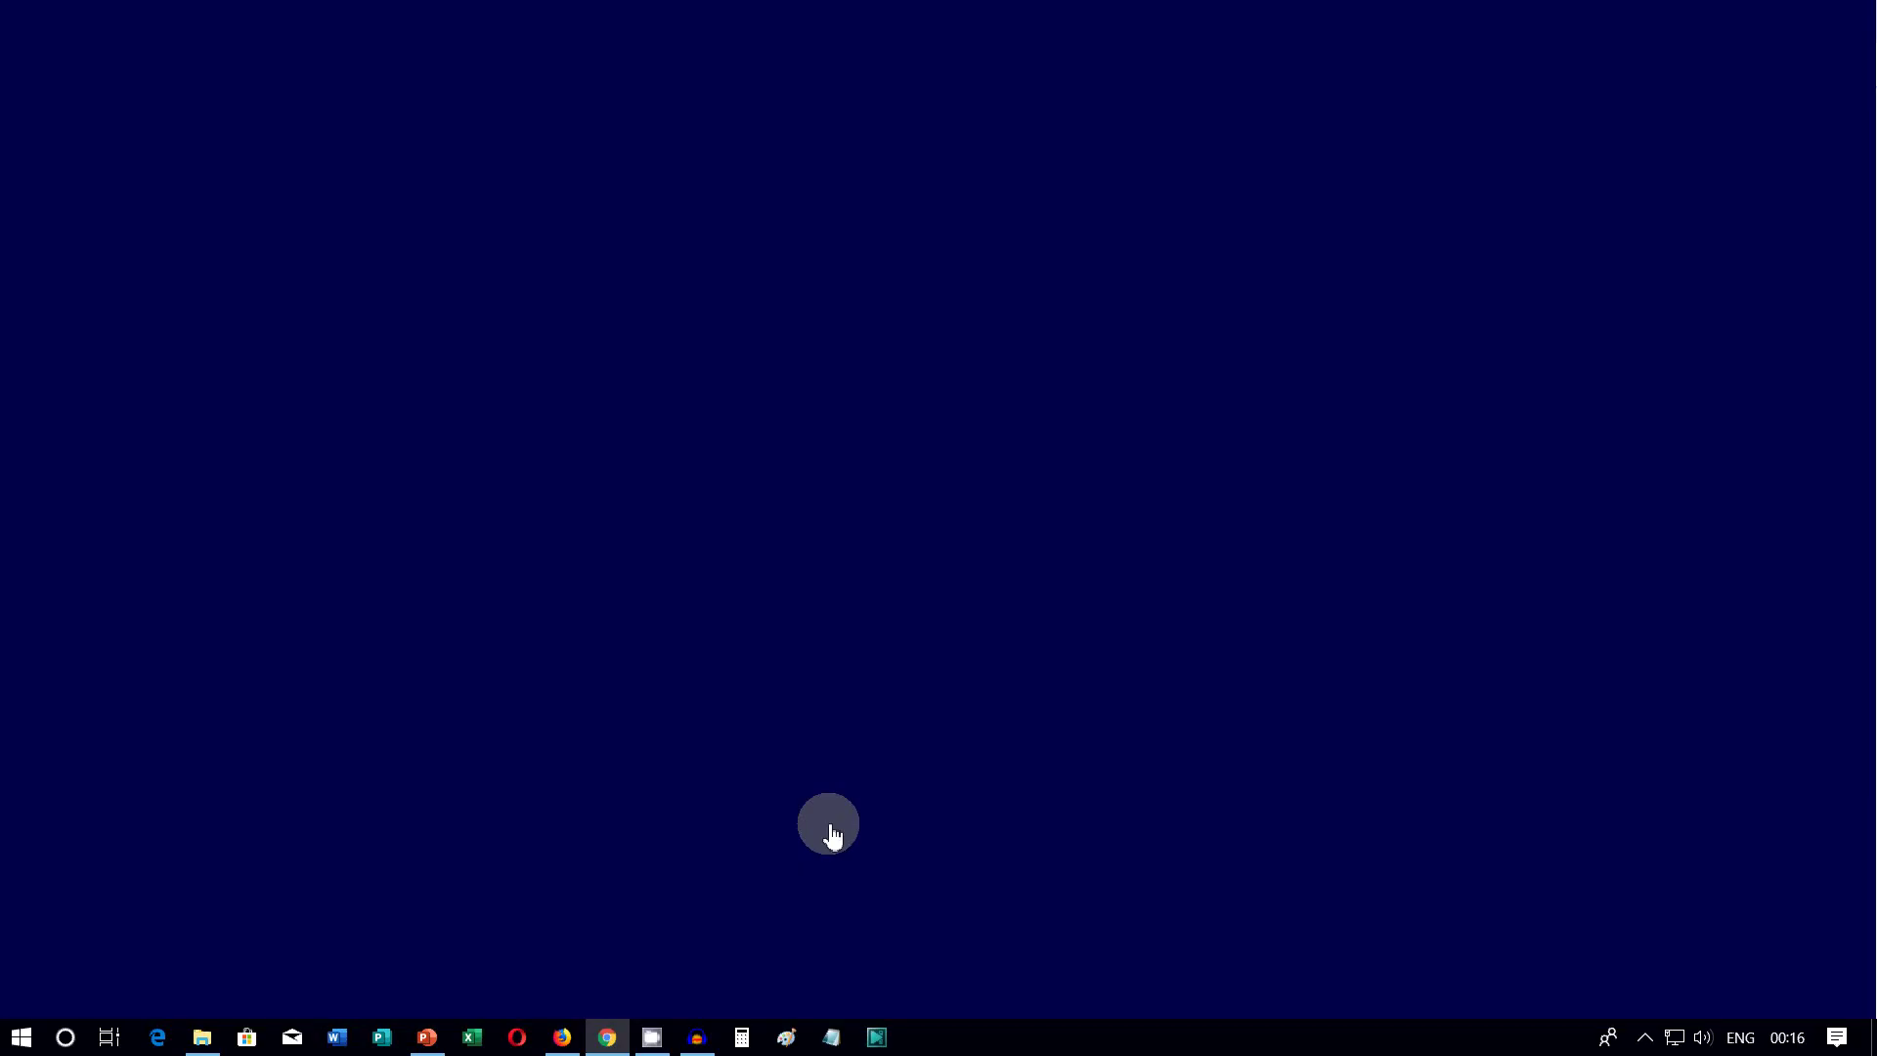
Choose Retailer as the member type, giving the Bronze package at 695
scroll(1281, 437, "down", 4)
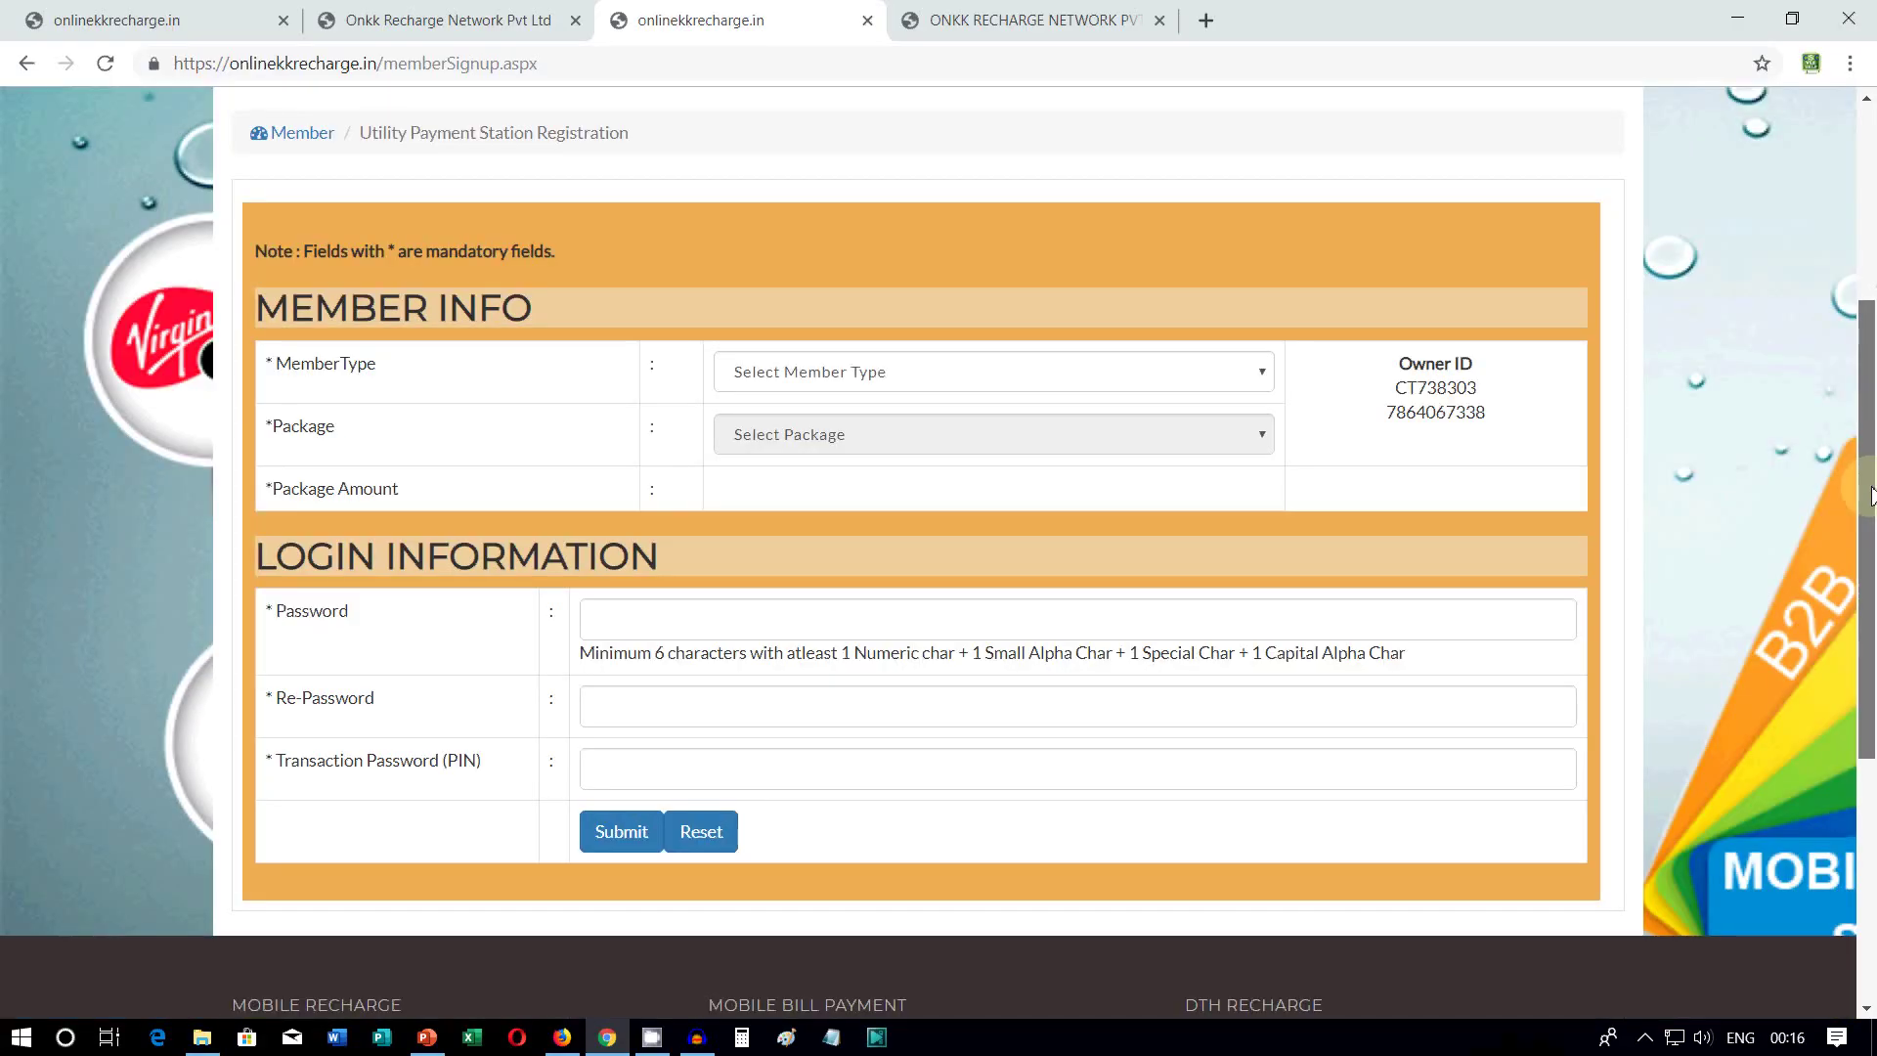
left_click(1078, 376)
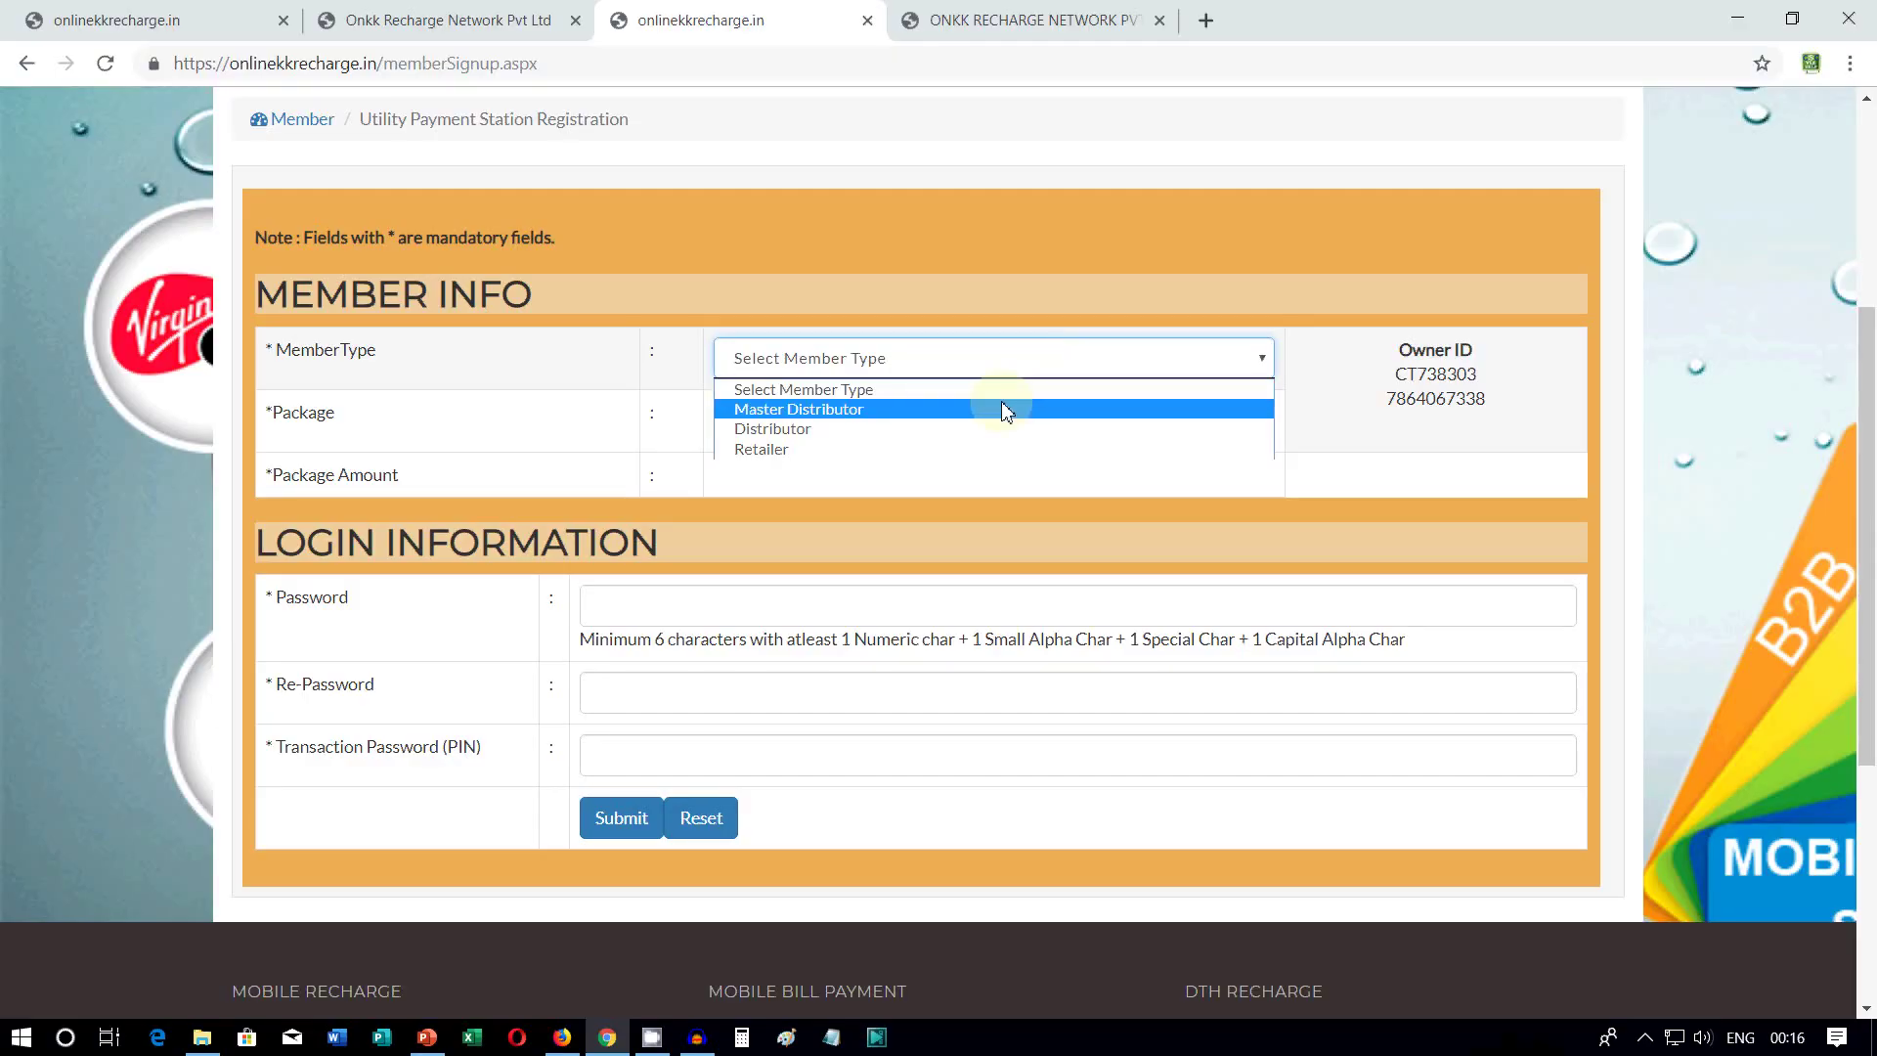
left_click(973, 456)
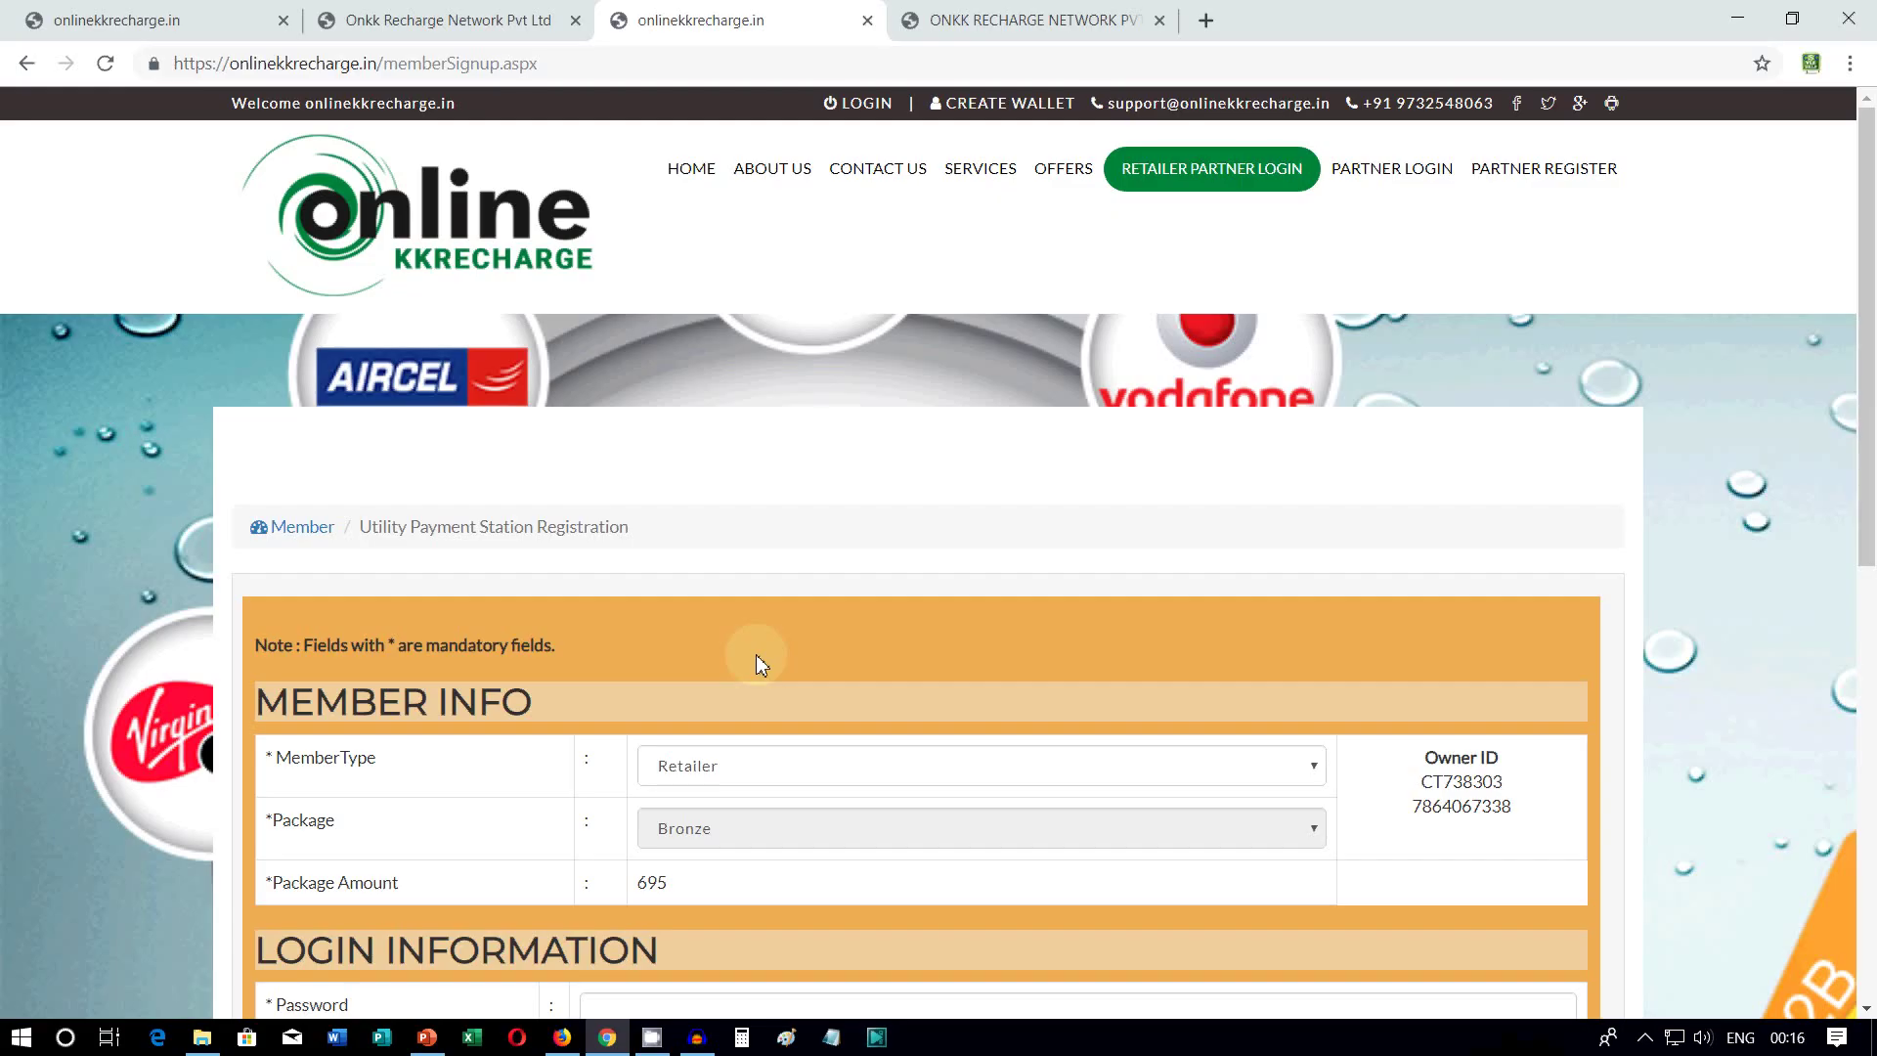
Enter and confirm the account password, then fill in the transaction PIN
scroll(1398, 645, "down", 4)
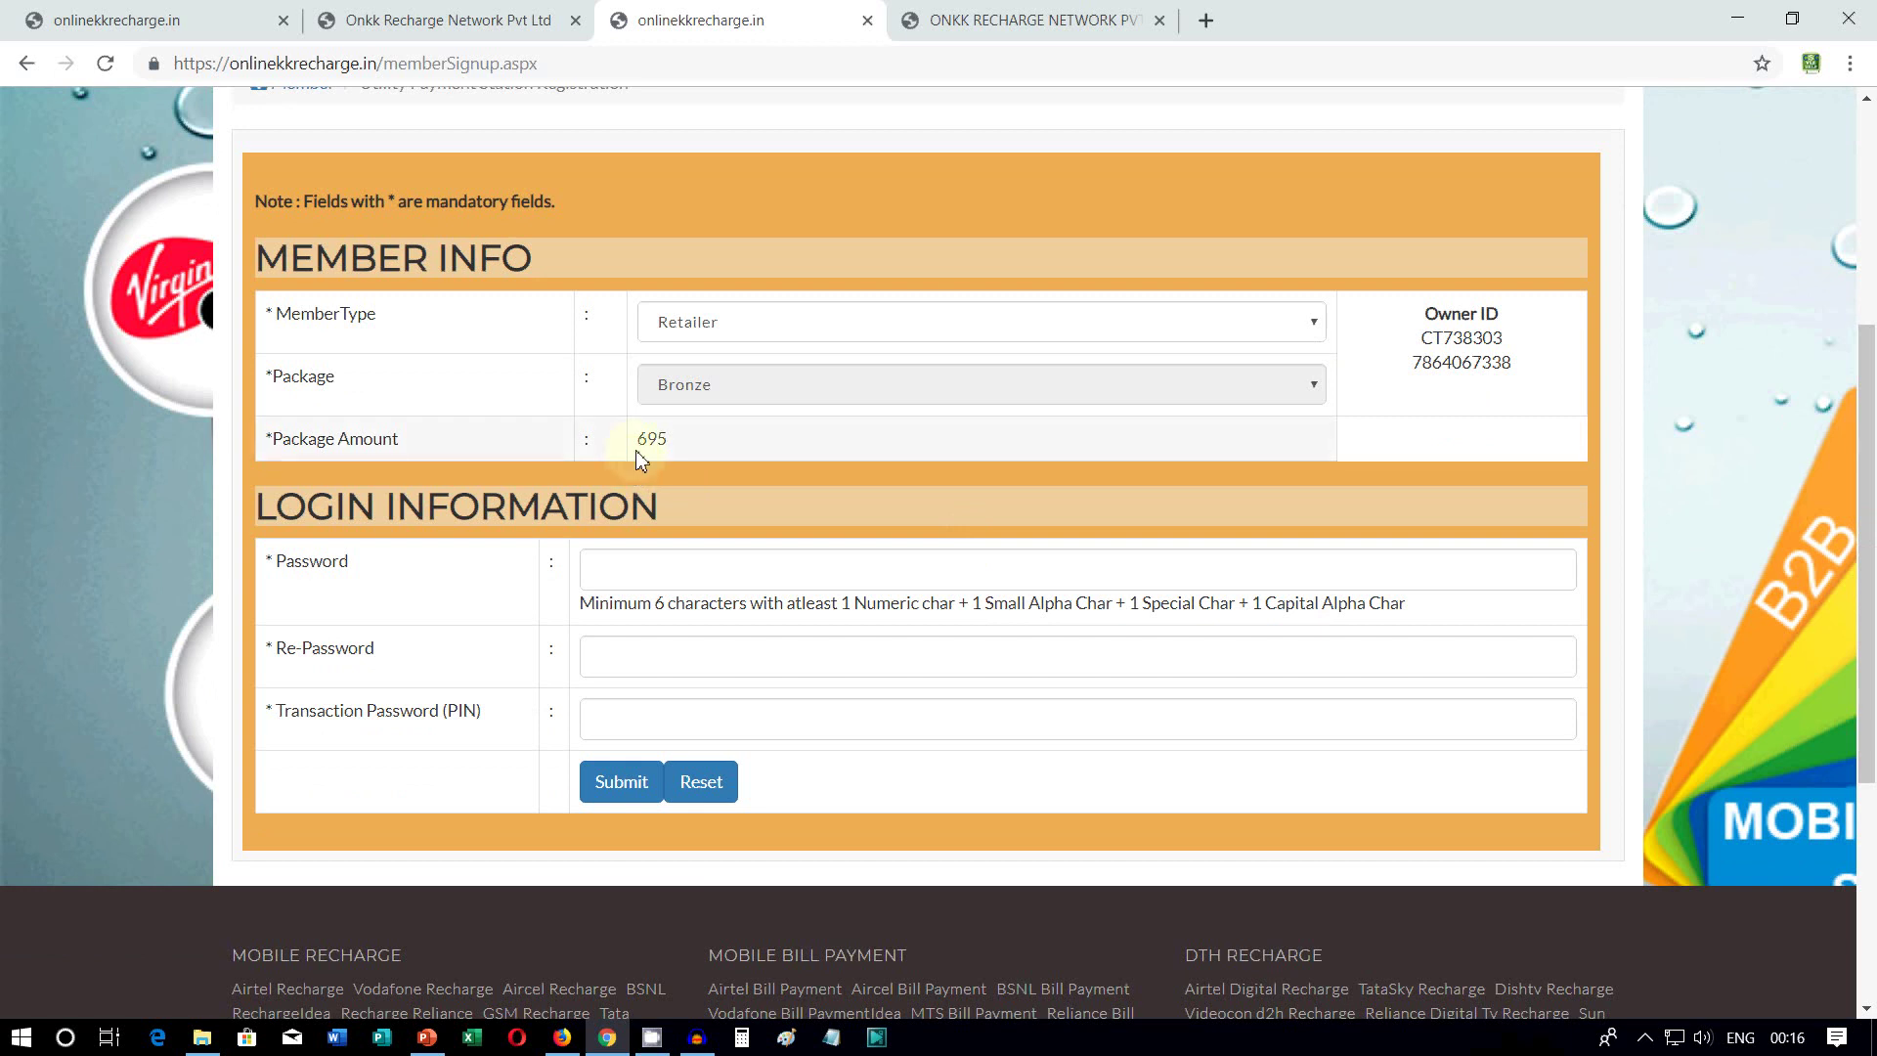
left_click(678, 568)
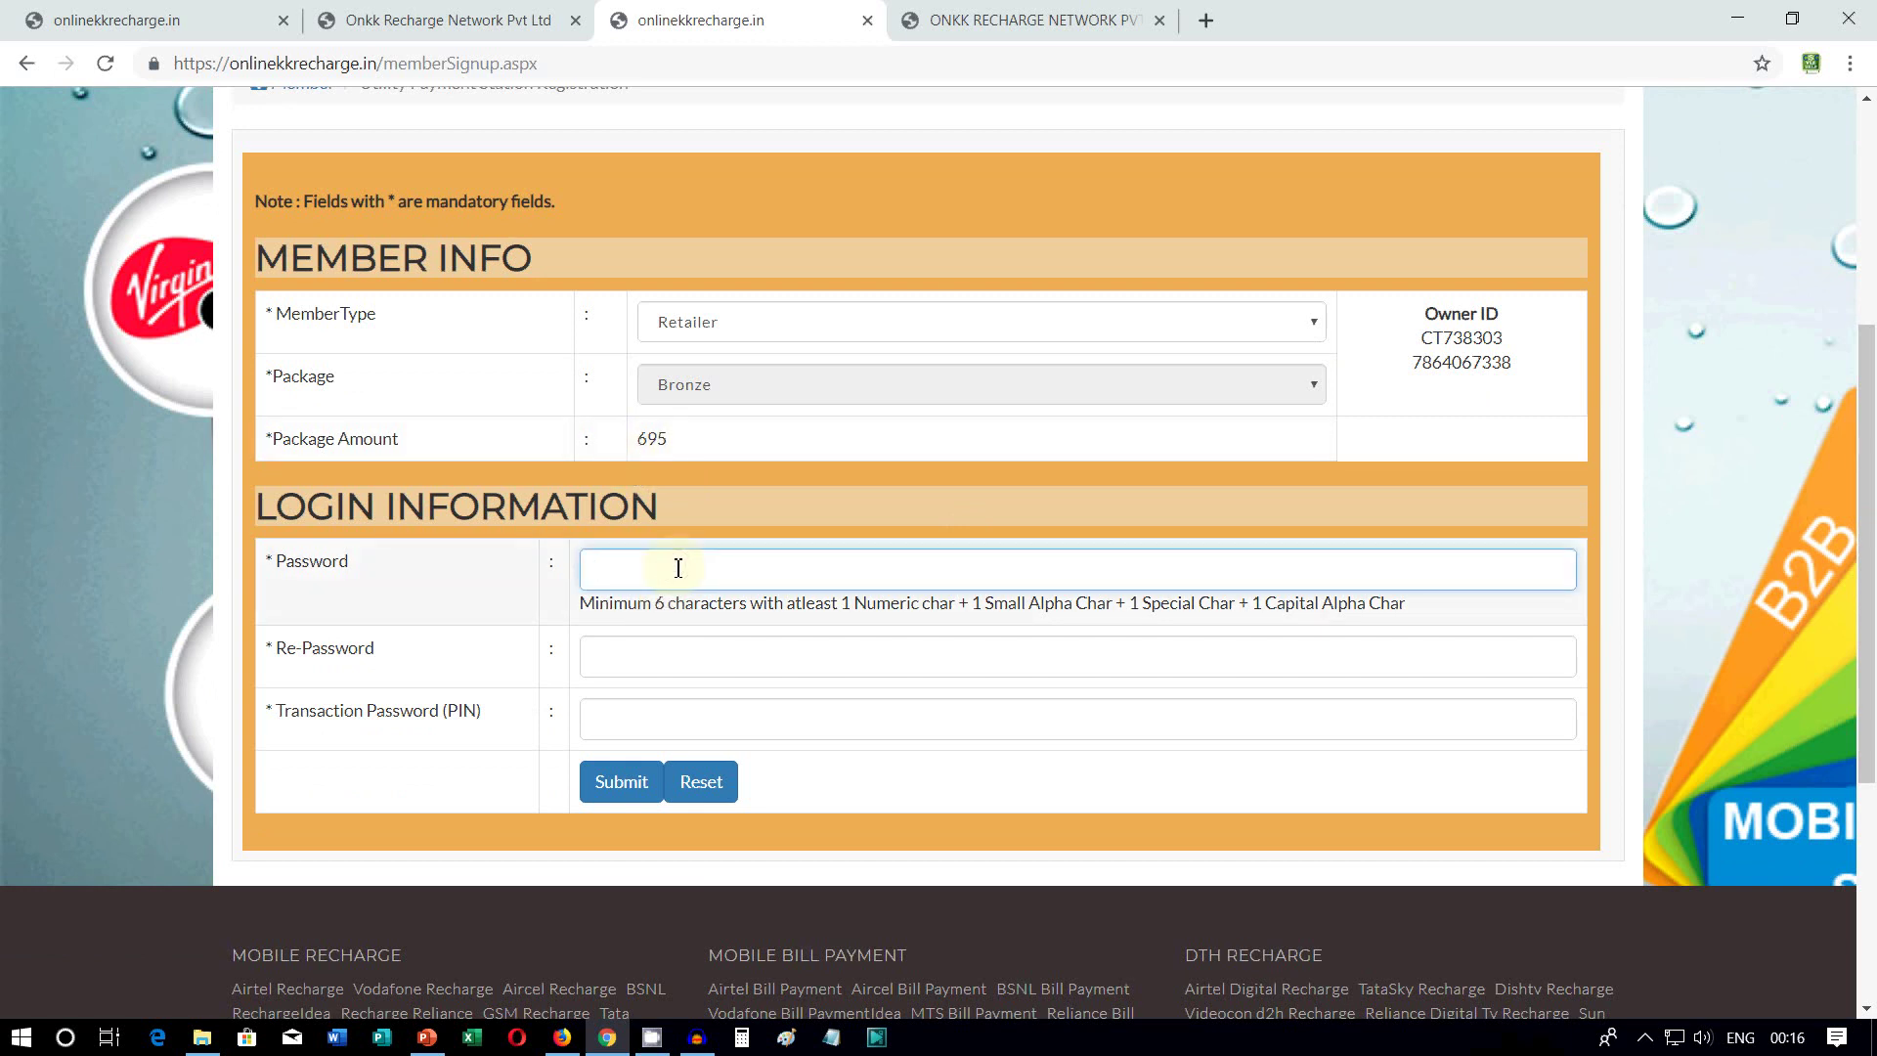
key("Tab")
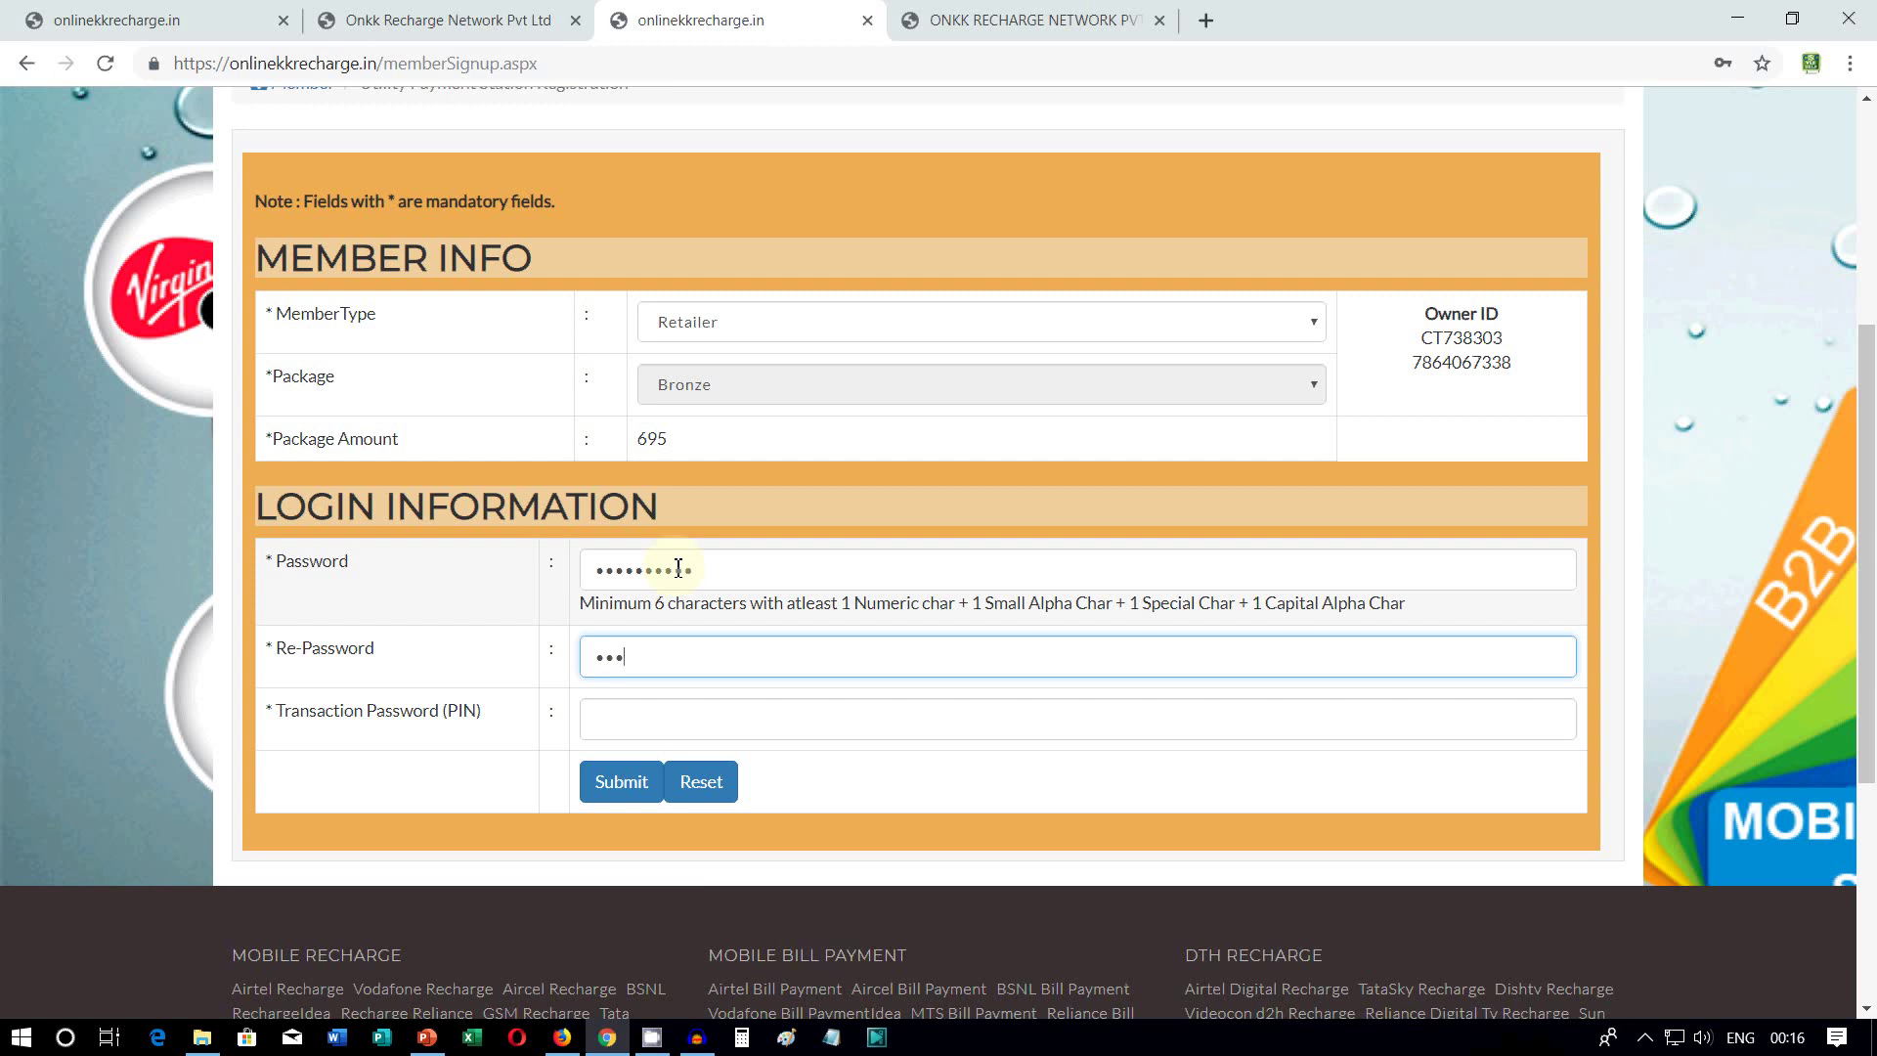
left_click(700, 727)
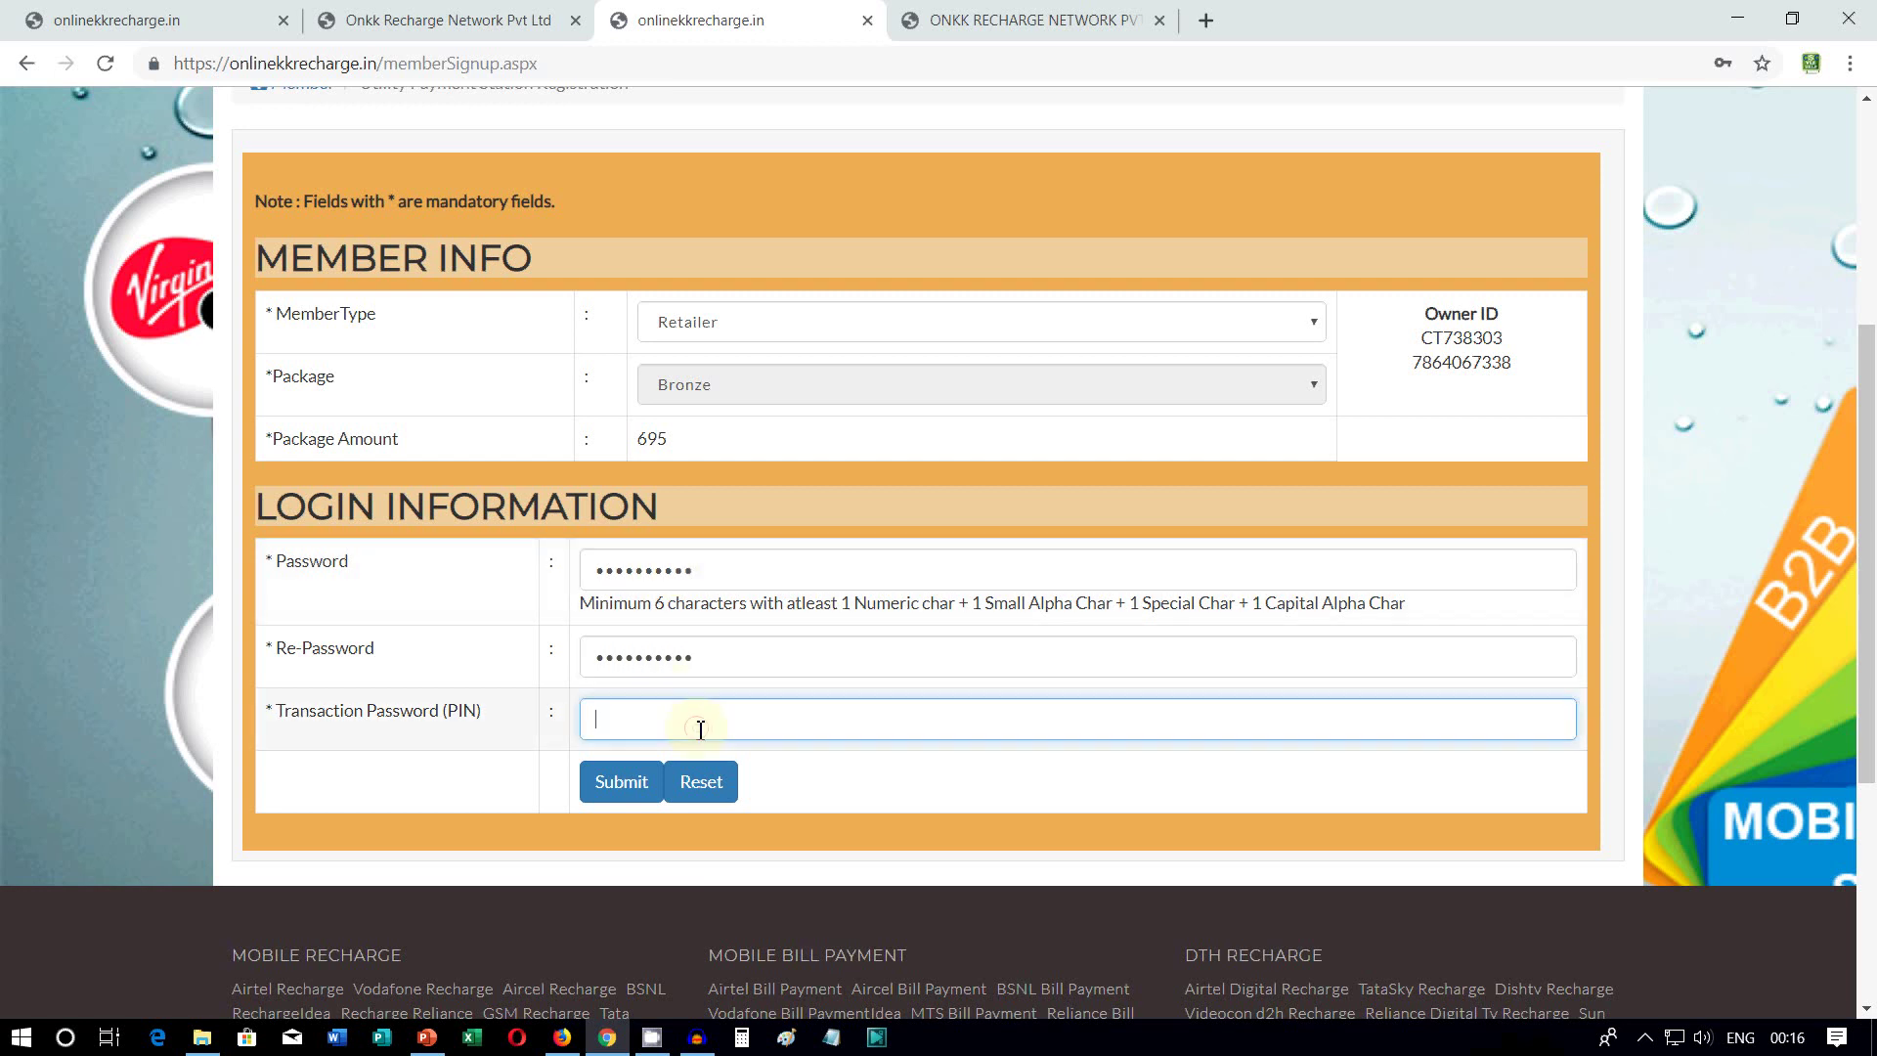
Submit the registration to reach the atom payment page for 708.55, dismissing the save-password prompt
left_click(612, 790)
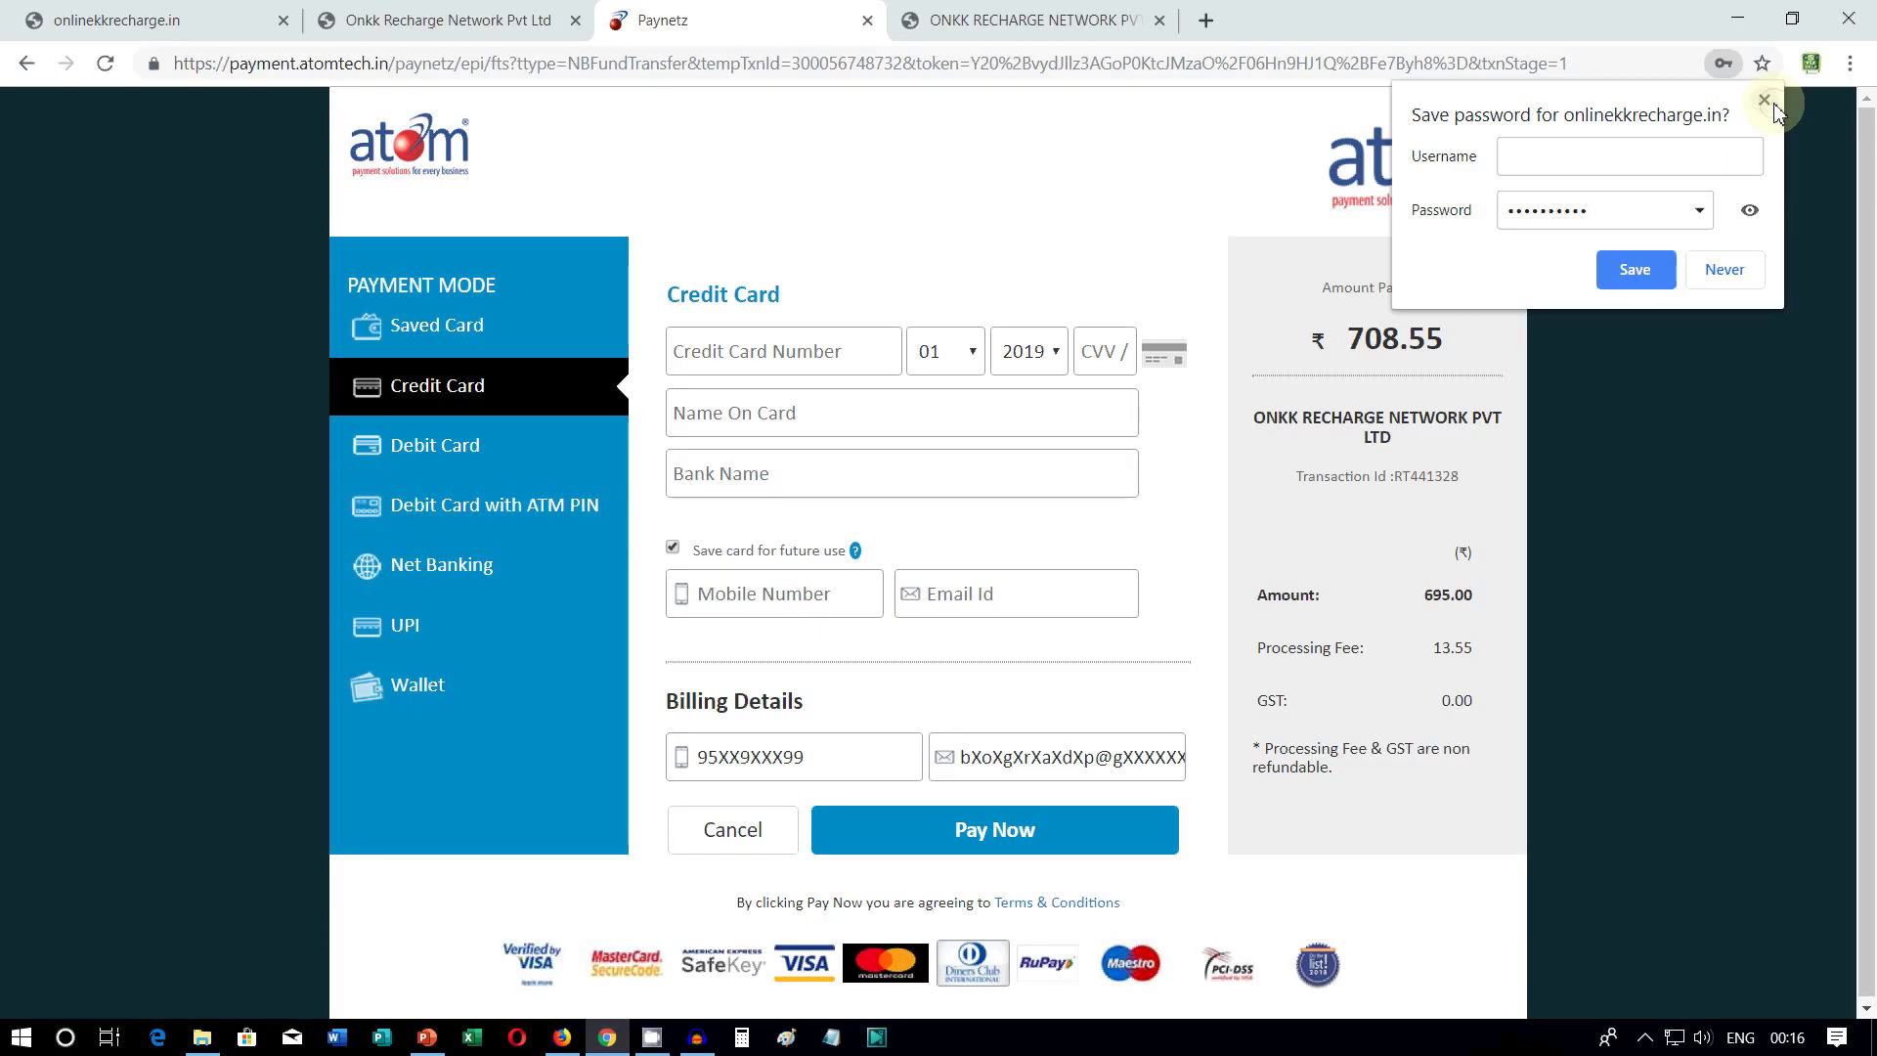
left_click(1765, 101)
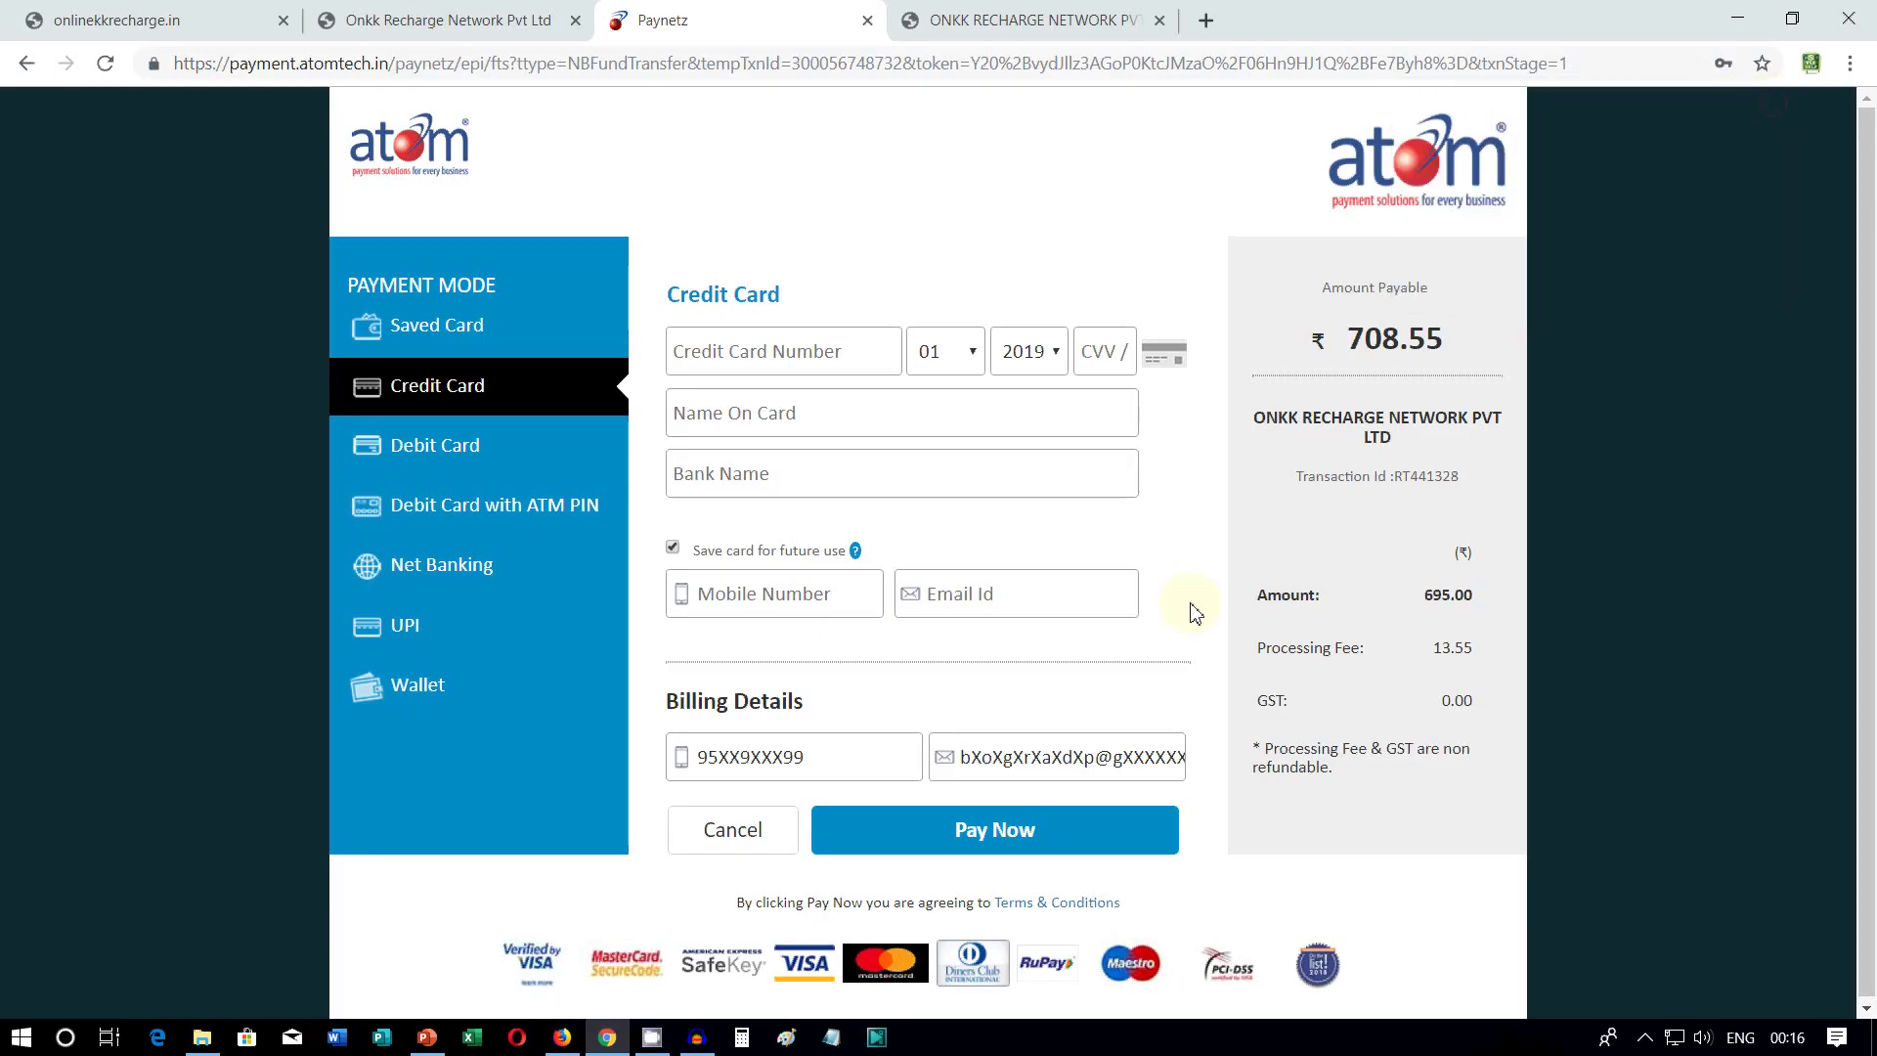